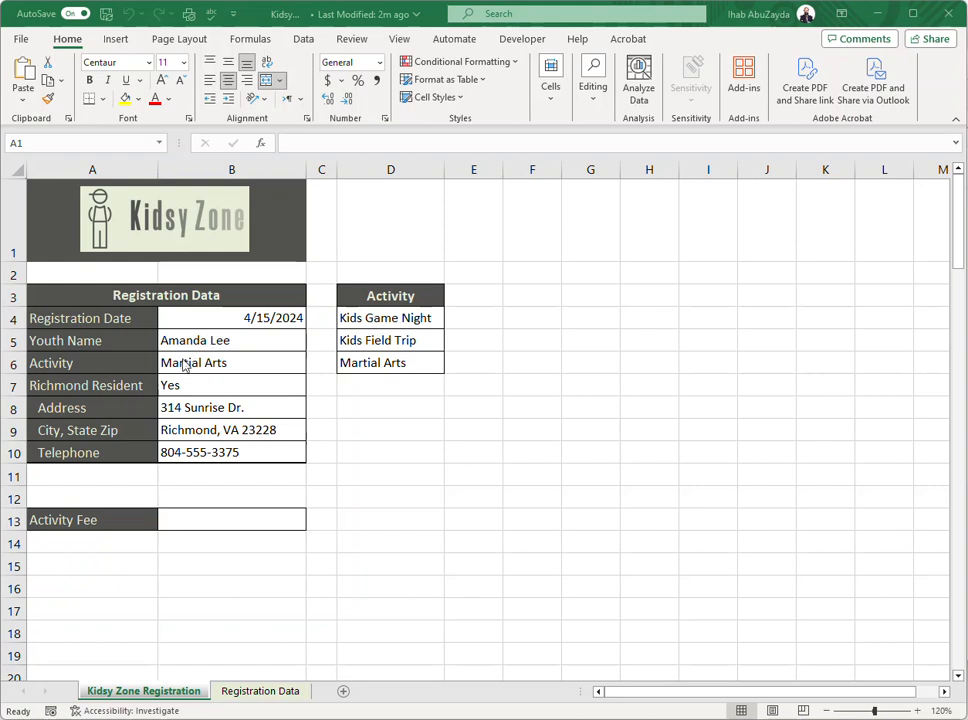
Check the choices offered by the Activity and Richmond Resident cells, keeping Martial Arts and Yes
click(256, 362)
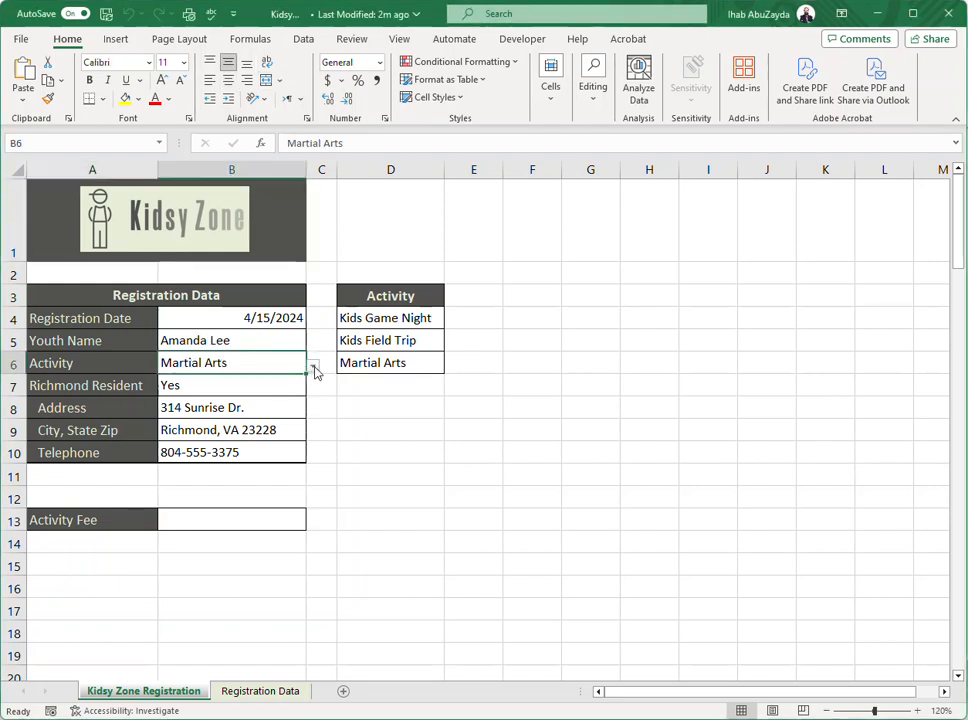
click(312, 367)
click(266, 363)
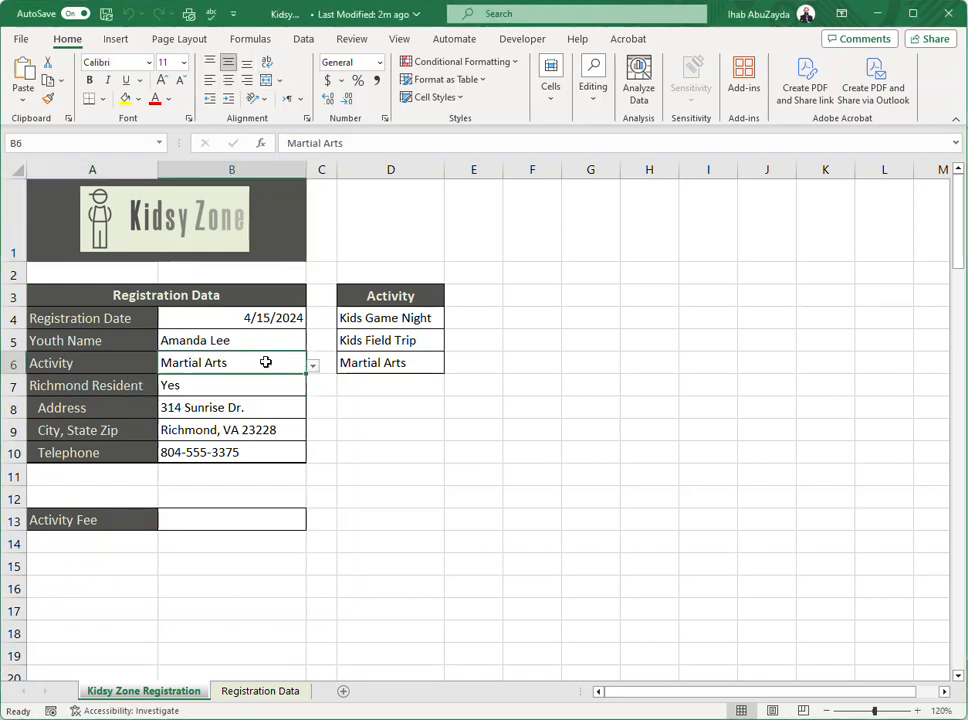
click(287, 389)
click(313, 391)
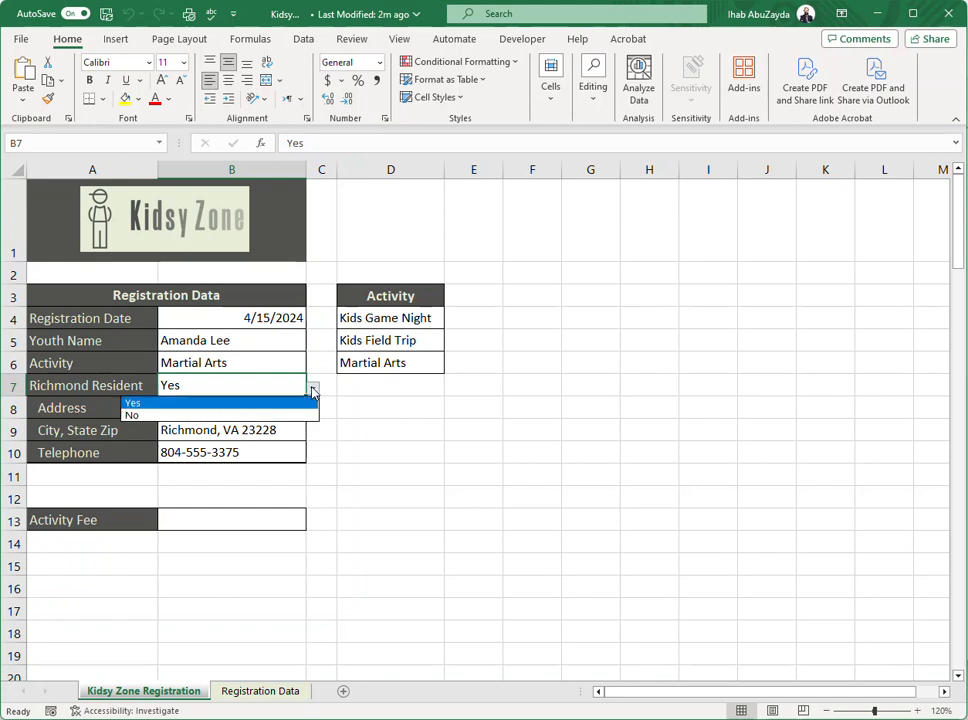
click(247, 400)
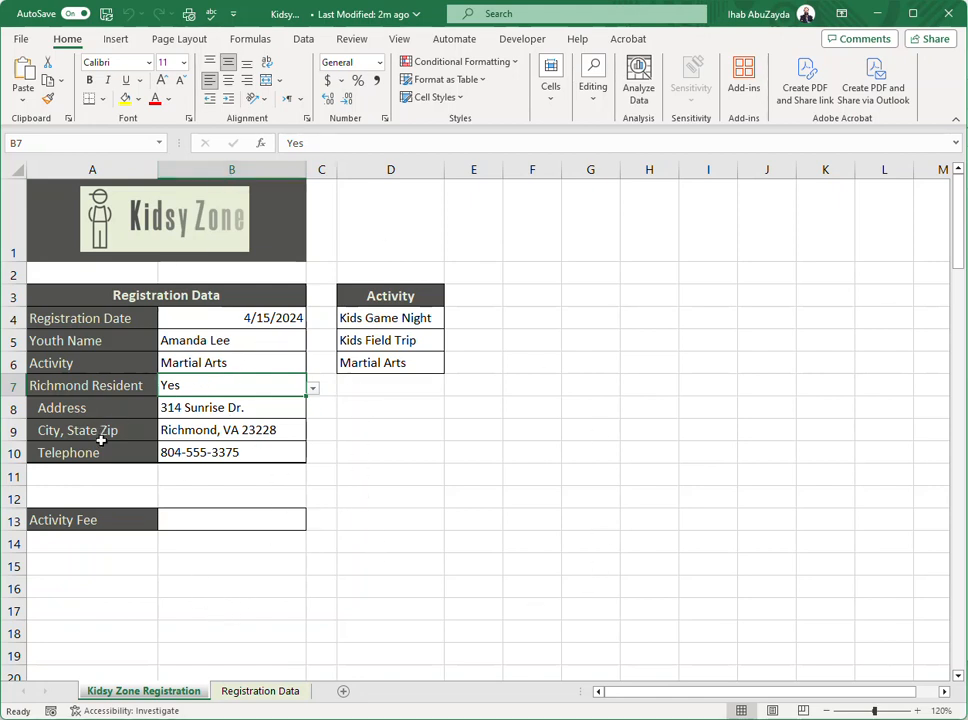
Insert an IF function in the Activity Fee cell B13 with the logical test B7="Yes"
click(229, 521)
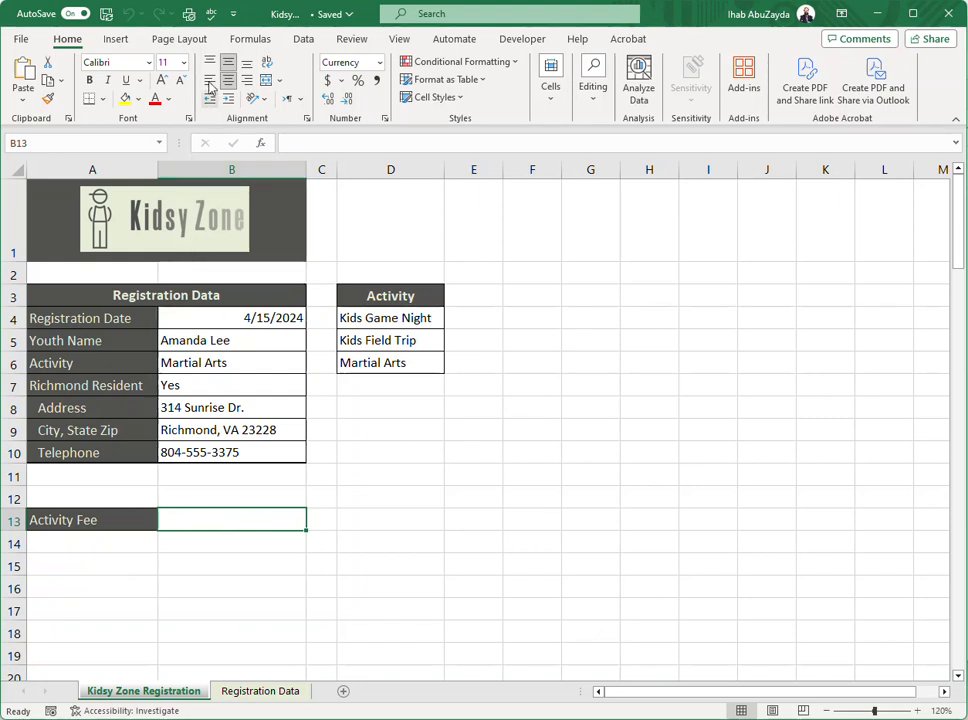
click(250, 40)
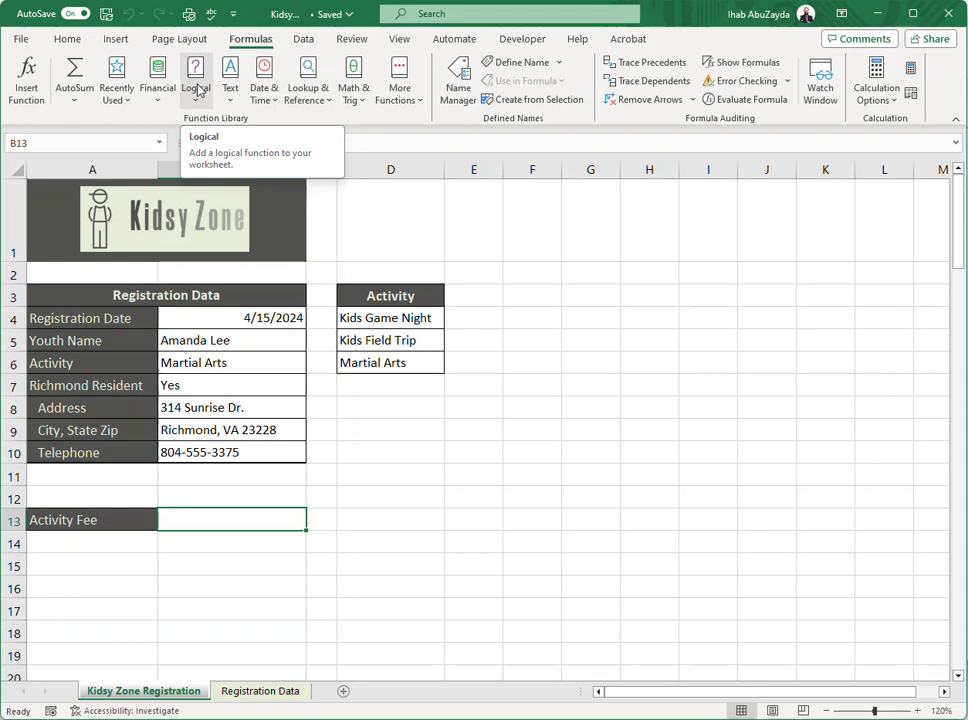
click(199, 91)
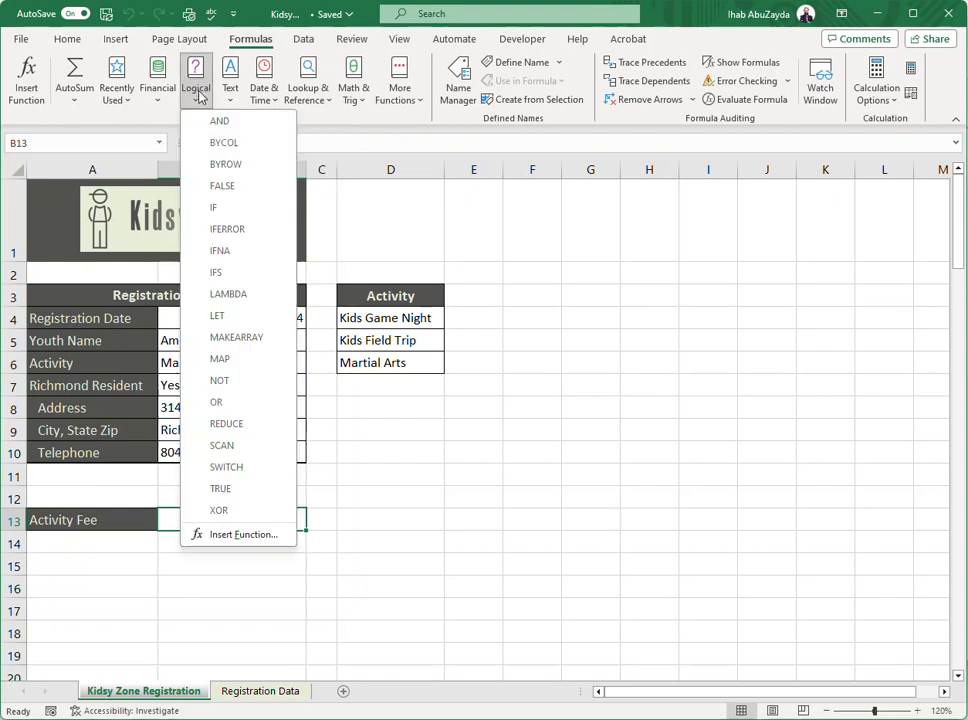
click(266, 212)
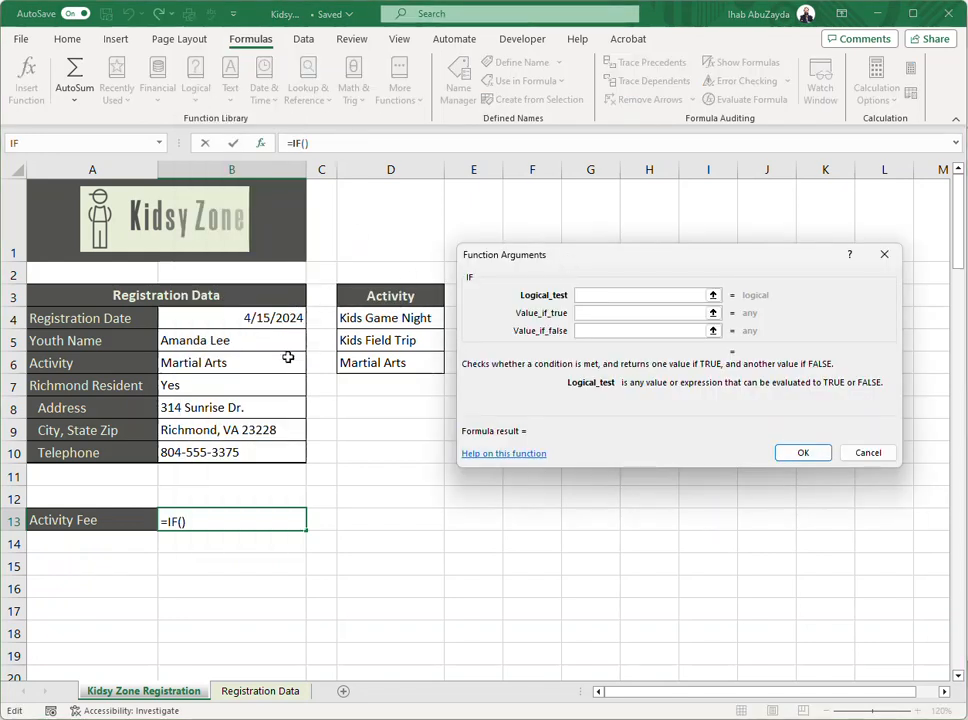
click(203, 385)
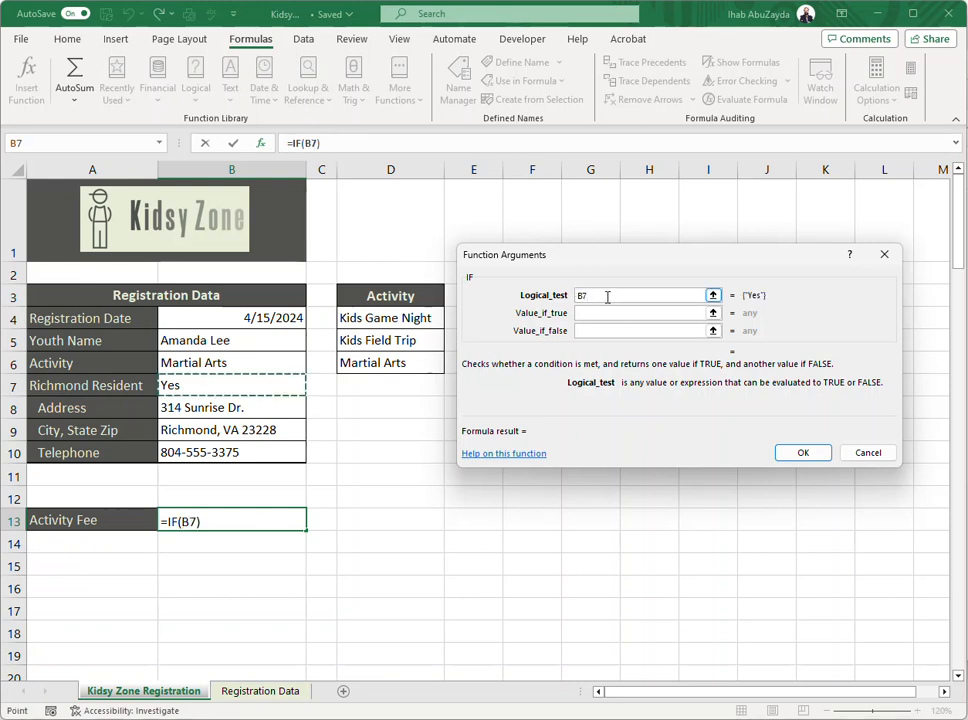
text(=)
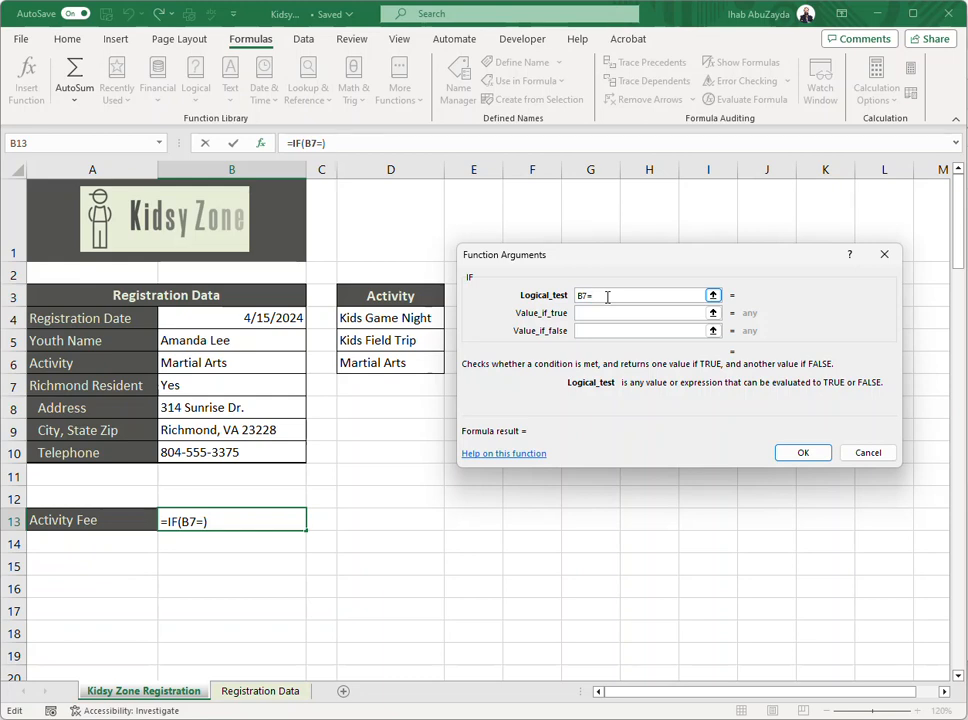
text("Yes")
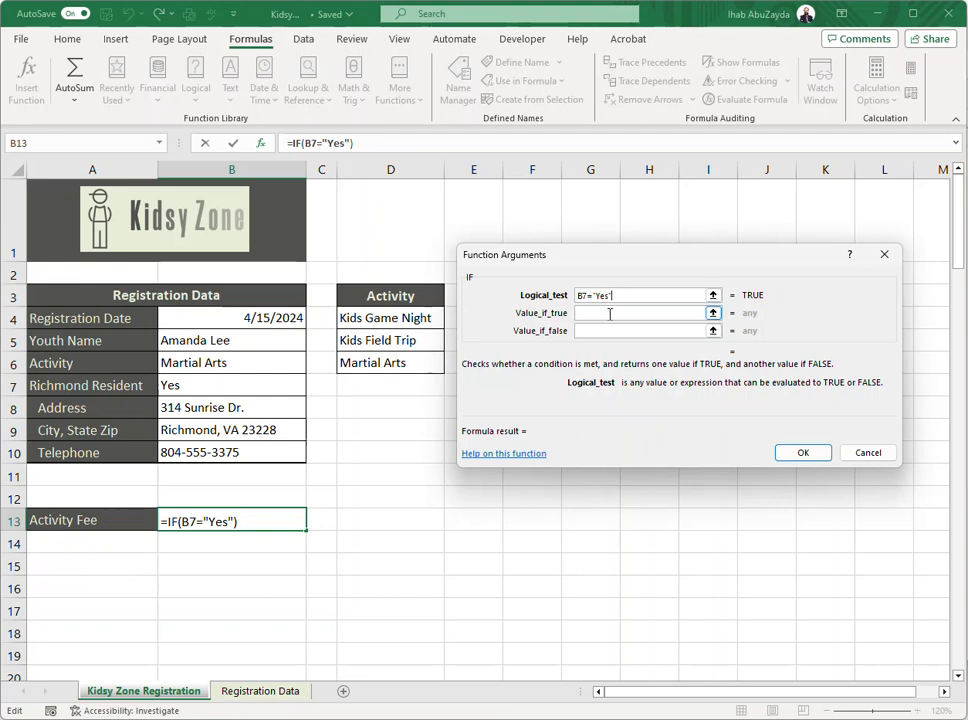
Complete the IF function with 75 as the value if true and 80 as the value if false
click(609, 314)
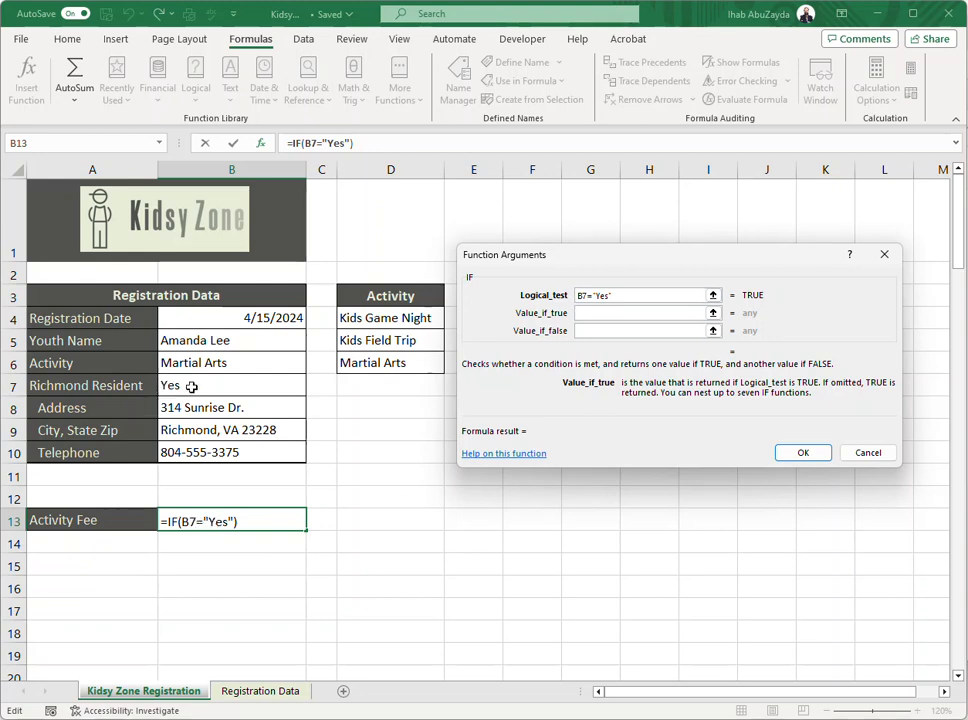
text(75)
click(606, 331)
text(80)
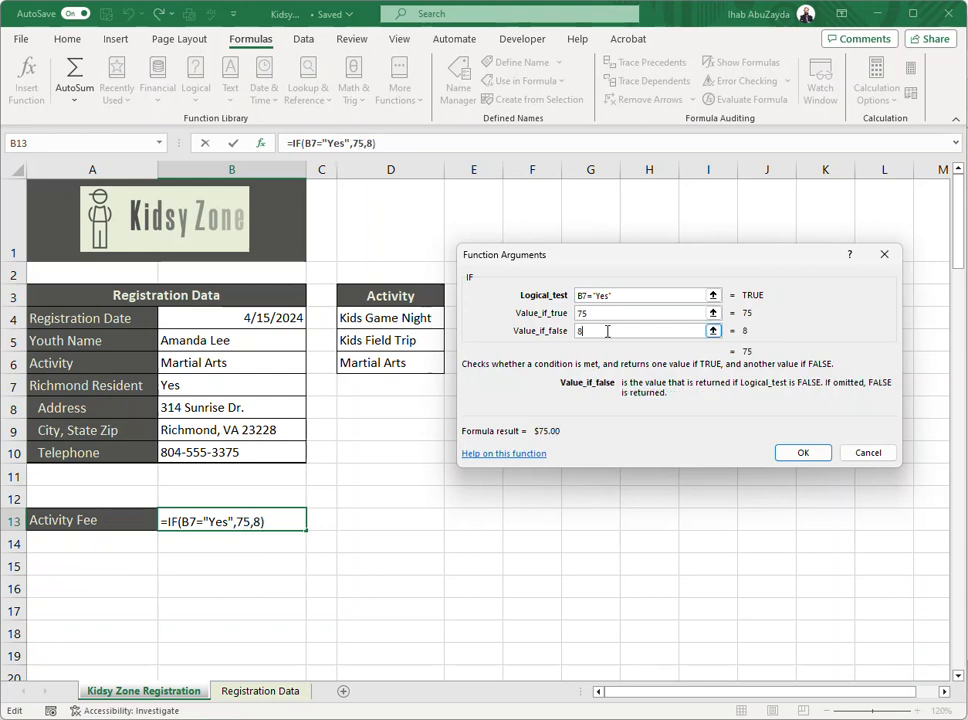
click(803, 453)
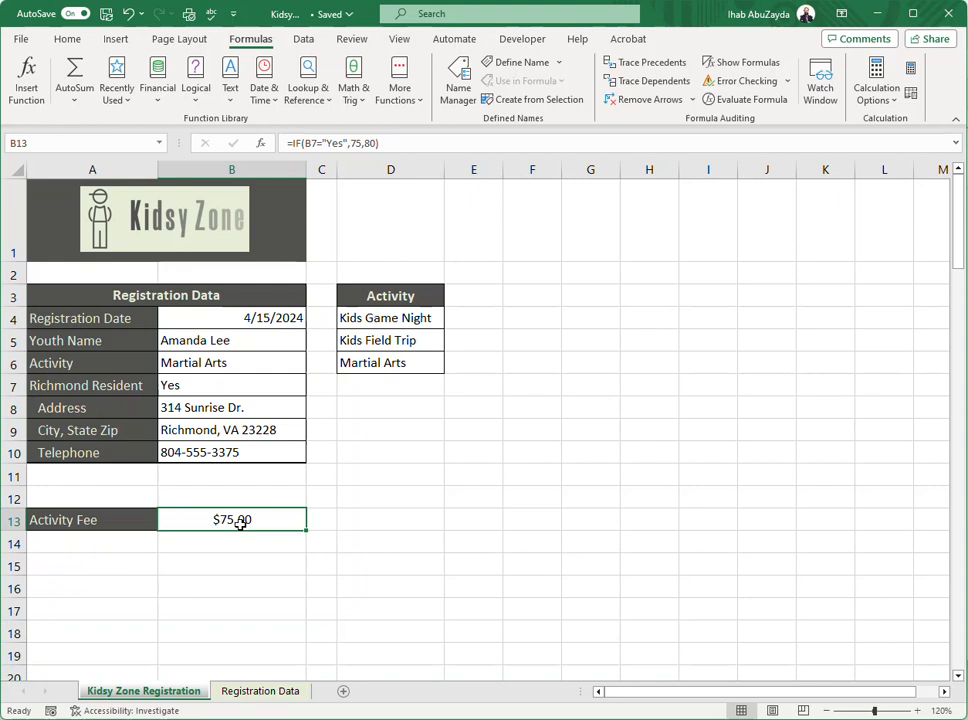
Test the activity fee formula by switching Richmond Resident to No and back to Yes
click(255, 387)
click(313, 388)
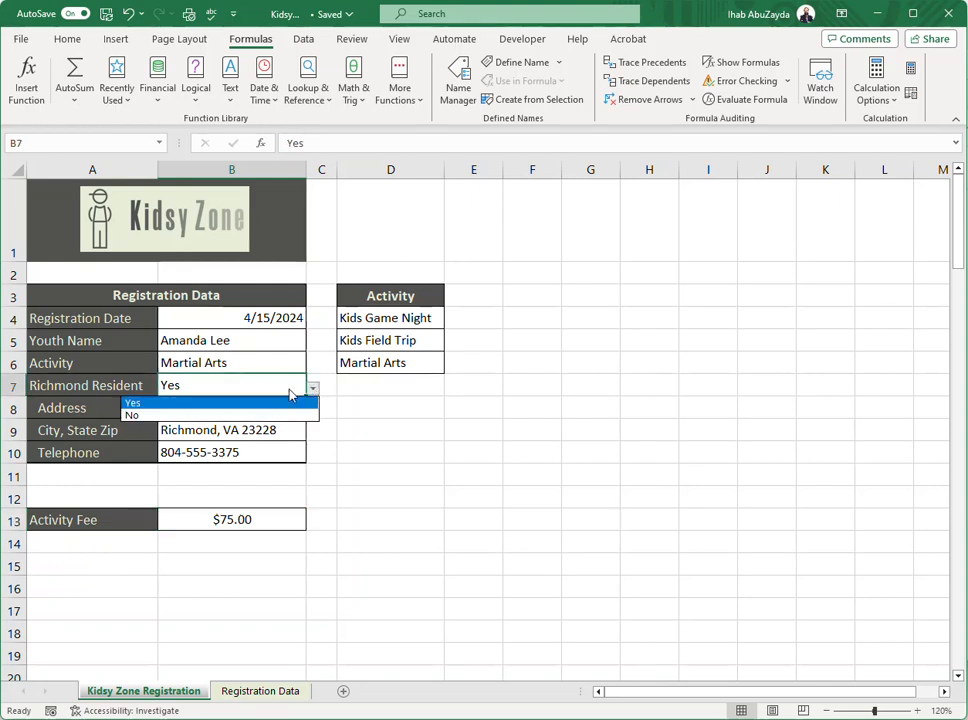
click(245, 414)
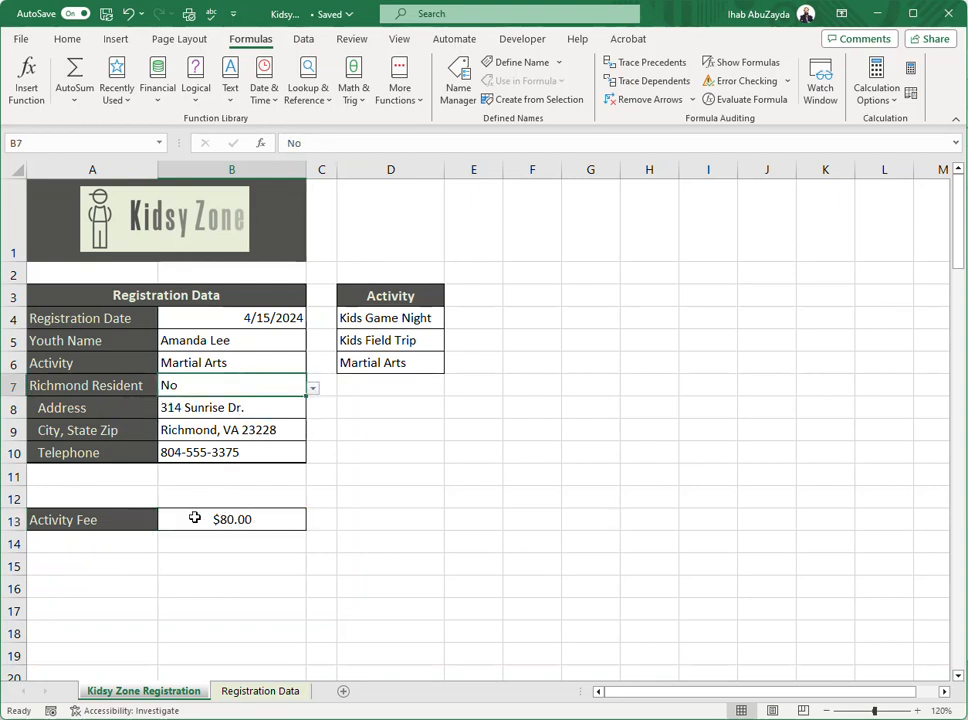
click(313, 388)
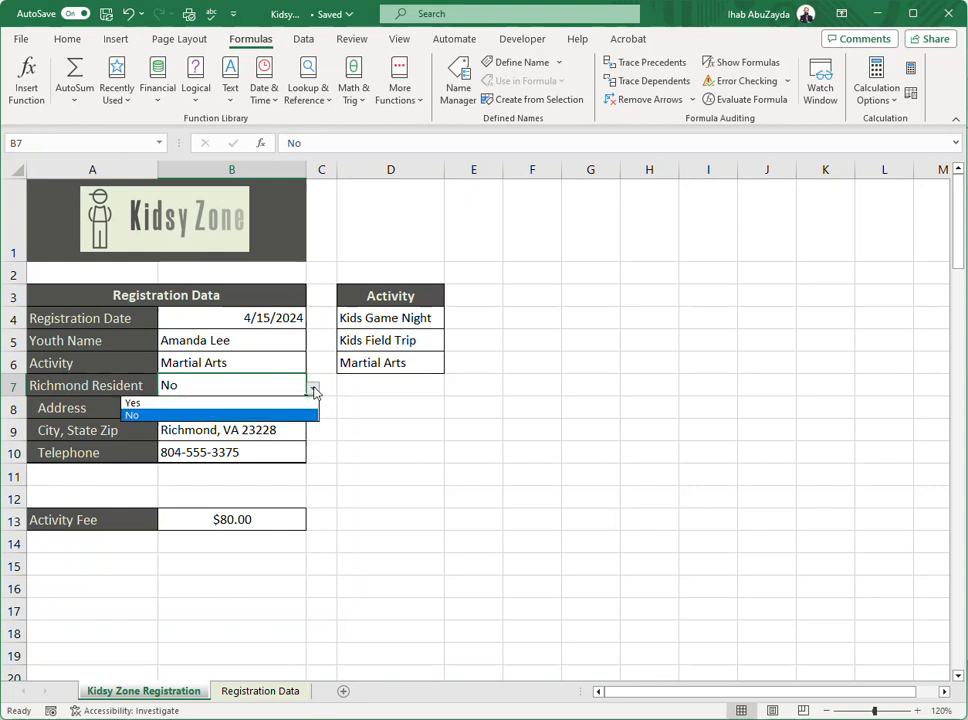
click(208, 404)
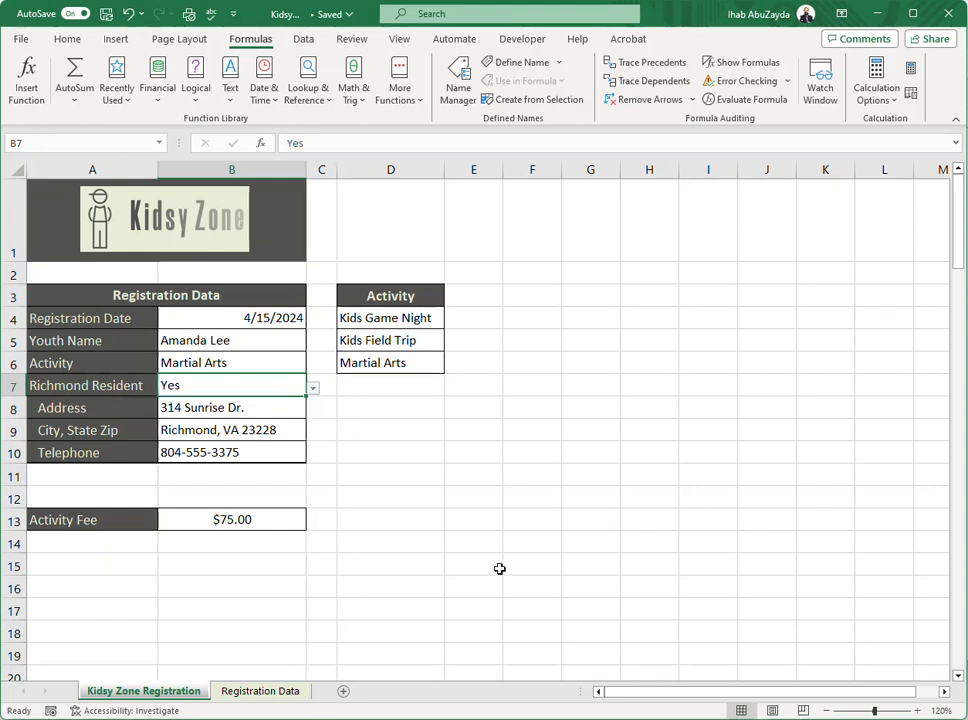
Hide column D, which holds the Activity list
click(227, 318)
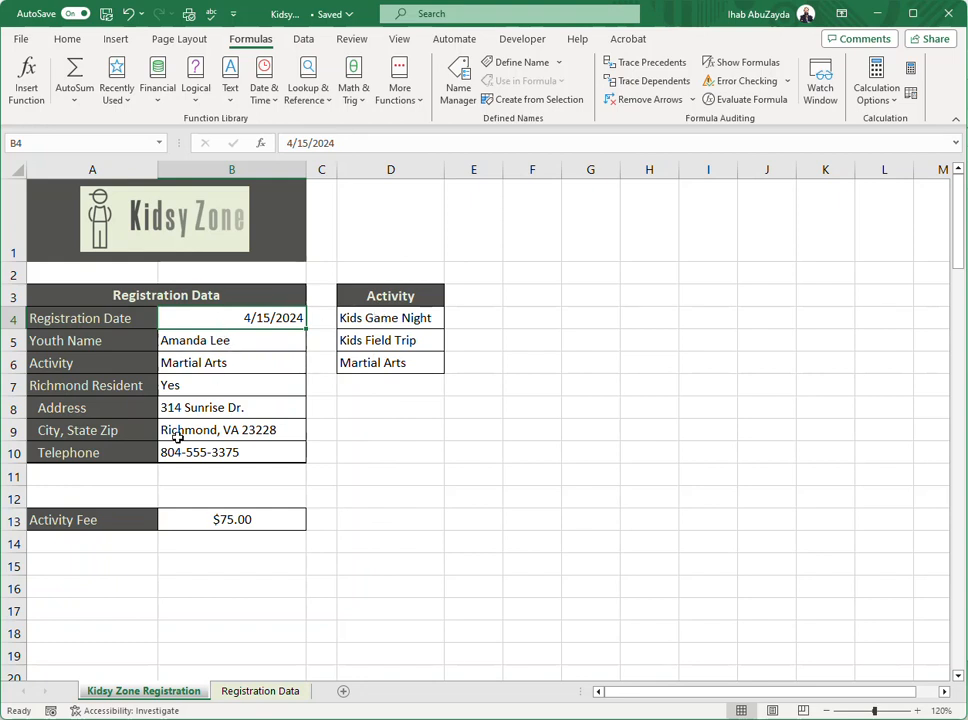
click(256, 363)
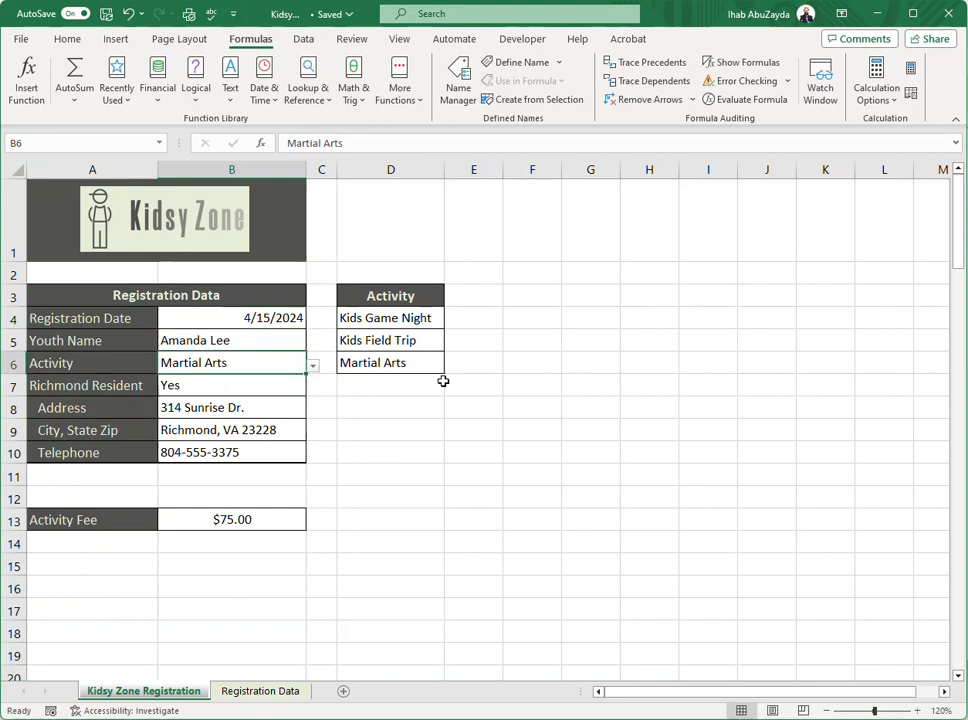
click(395, 424)
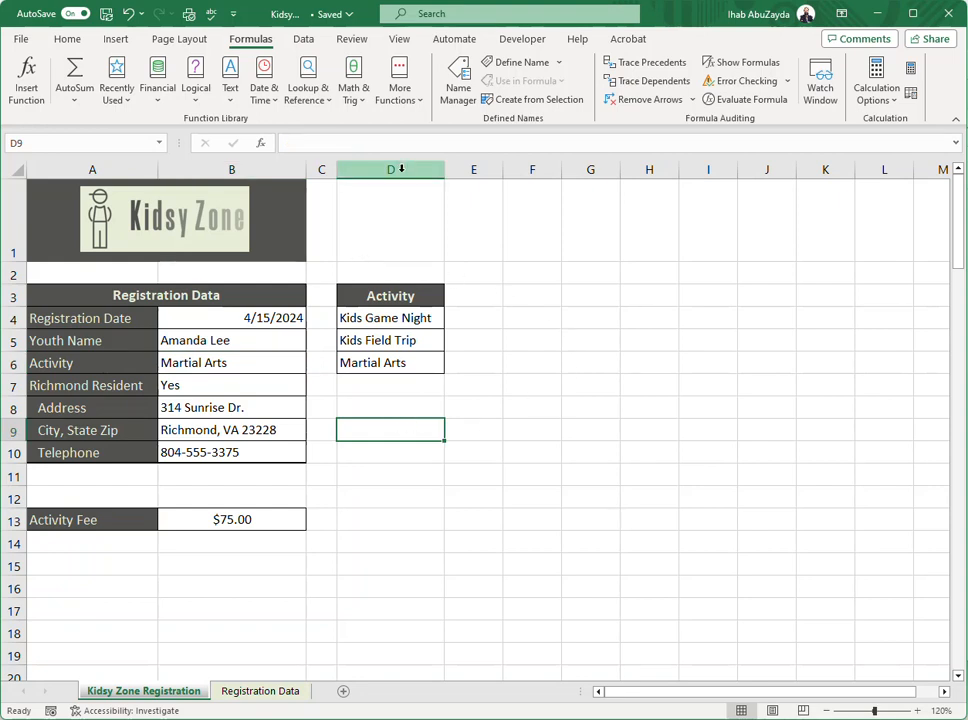
click(401, 169)
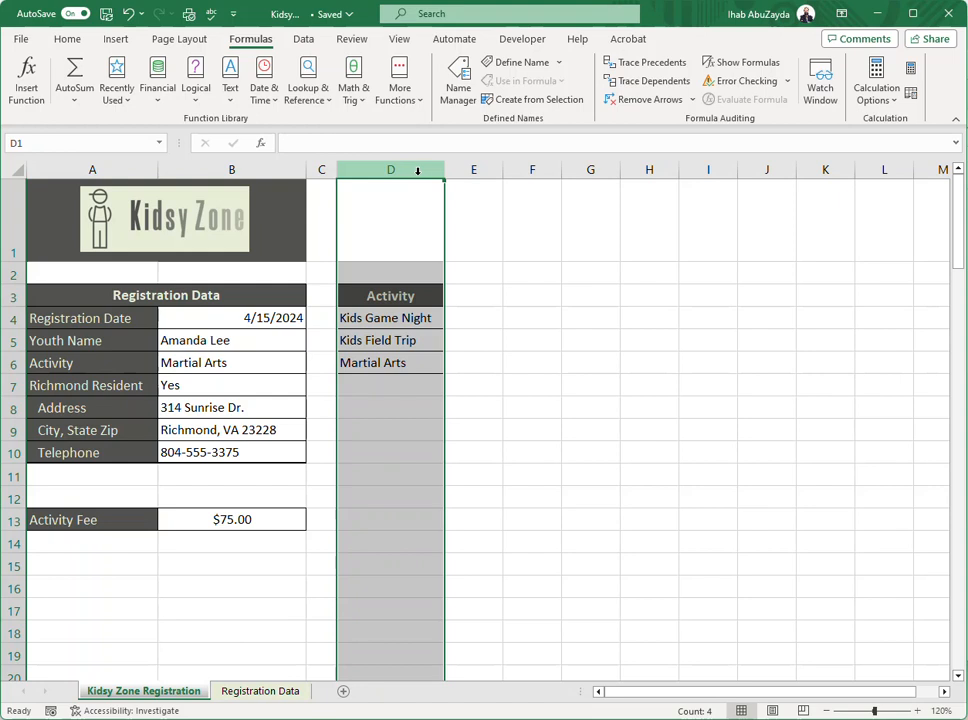
right_click(419, 172)
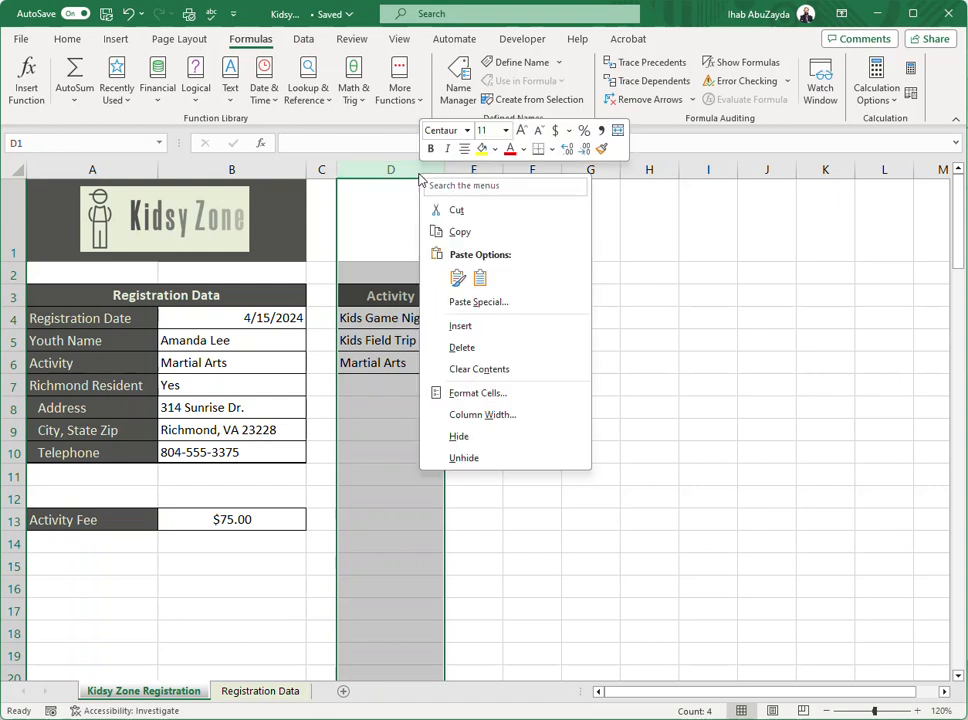
click(459, 437)
click(471, 322)
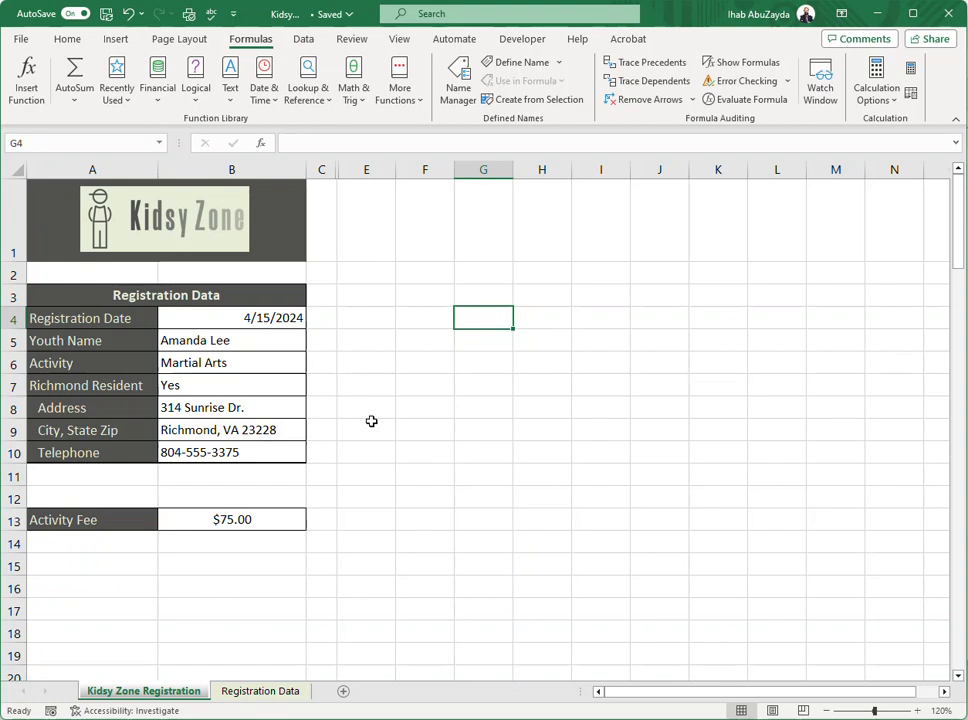
Check the Unhide option for columns C through E around the hidden Activity list, without applying it
drag(324, 169, 366, 168)
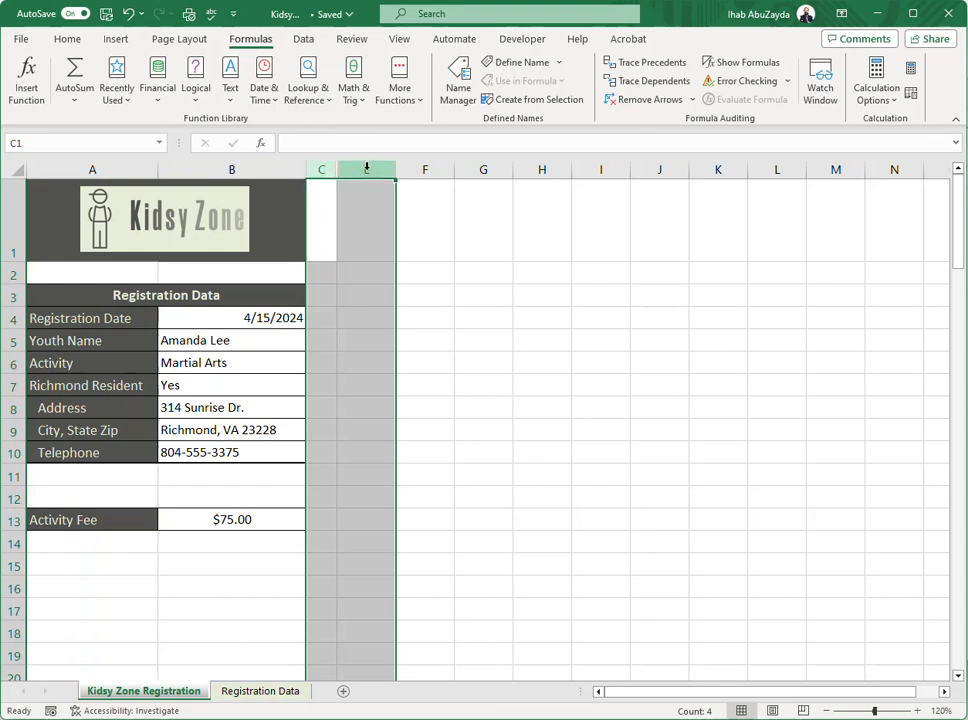
right_click(366, 168)
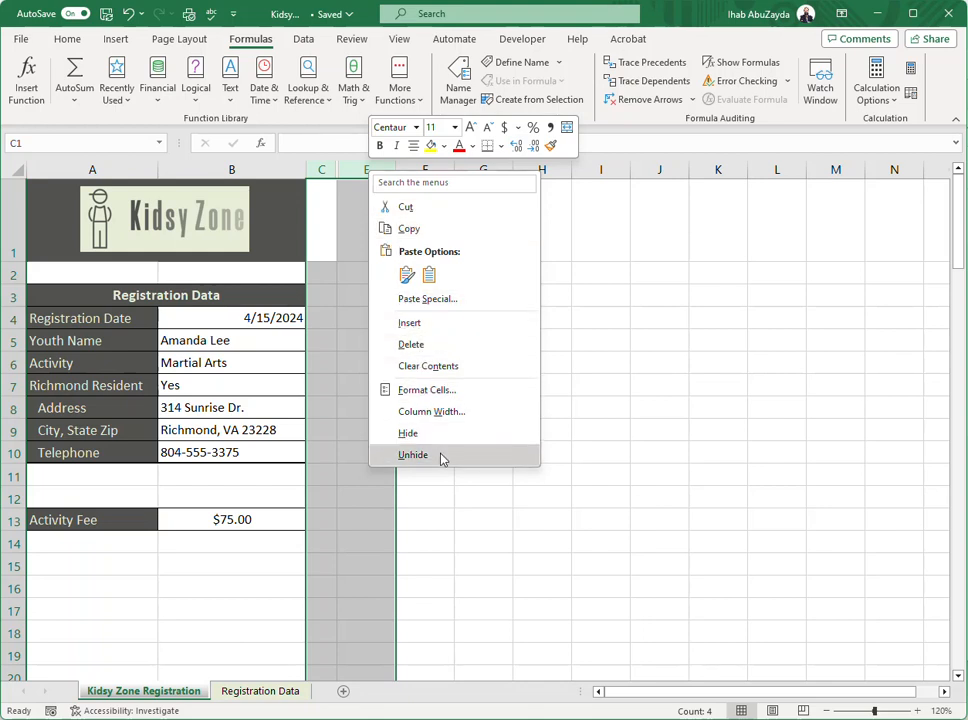
click(611, 389)
click(469, 346)
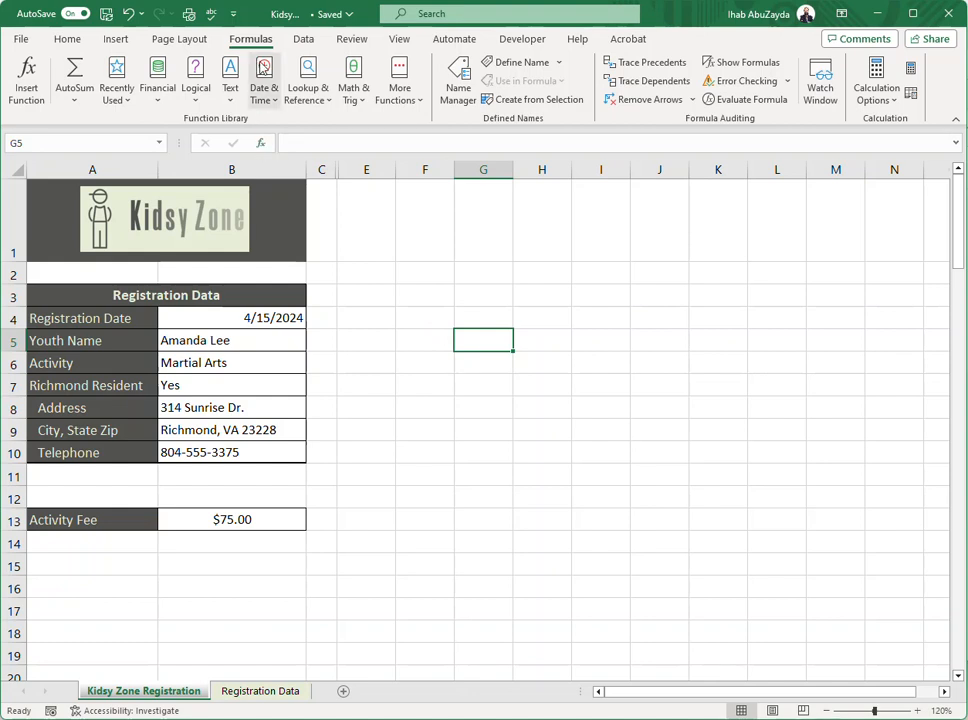
Protect the Kidsy Zone Registration sheet without a password, allowing only selection of locked and unlocked cells
click(352, 40)
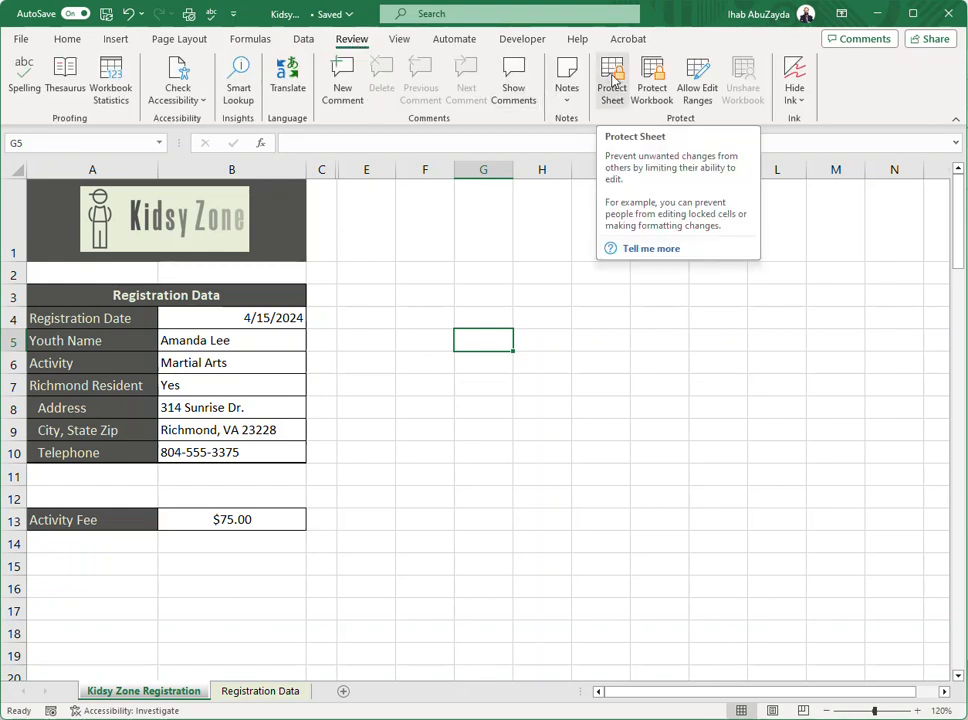
click(612, 90)
drag(628, 244, 415, 250)
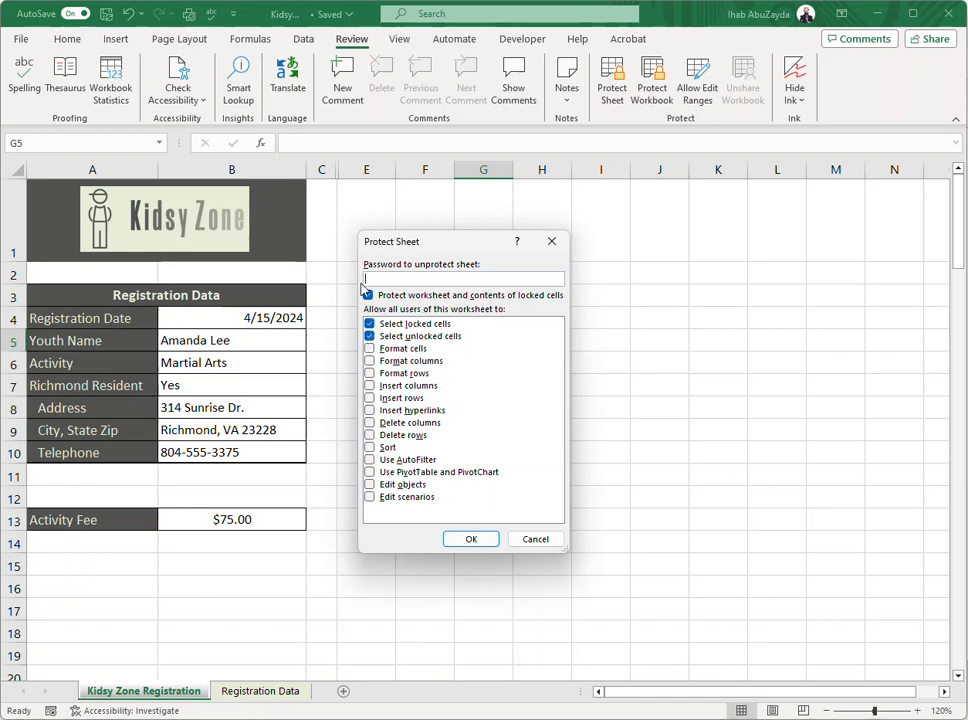
click(471, 540)
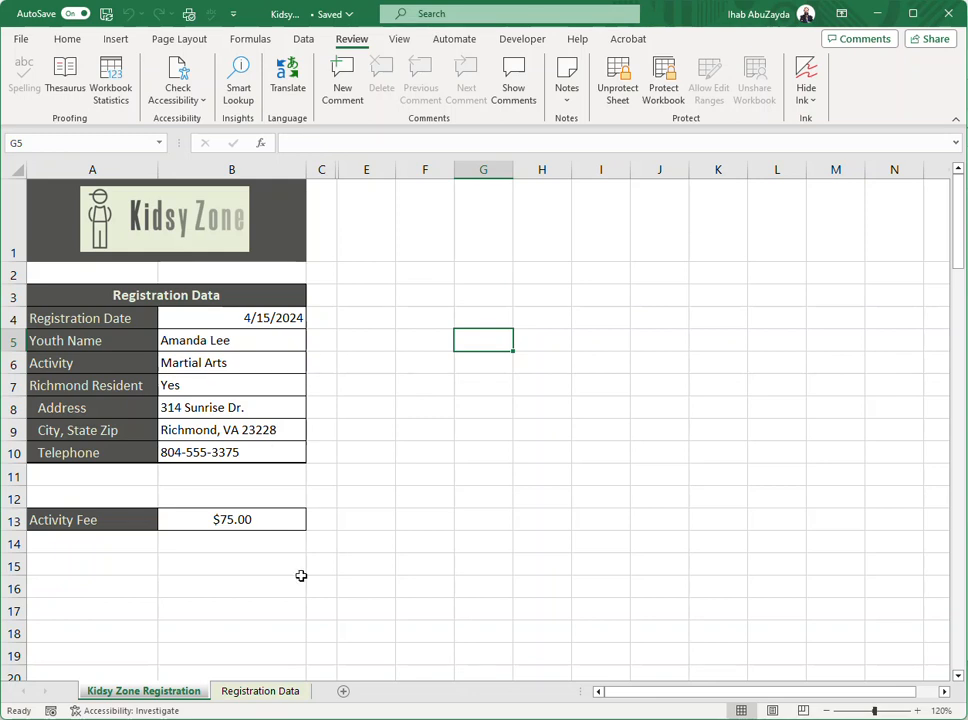
Try to edit the Activity Fee formula in B13 on the protected sheet
click(270, 520)
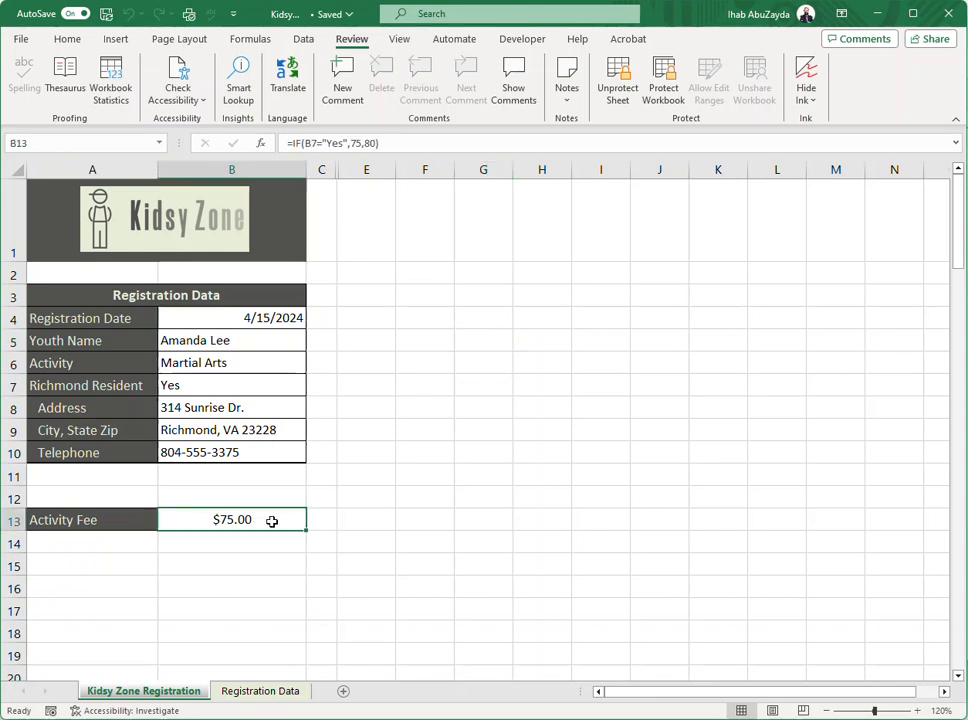
double_click(272, 522)
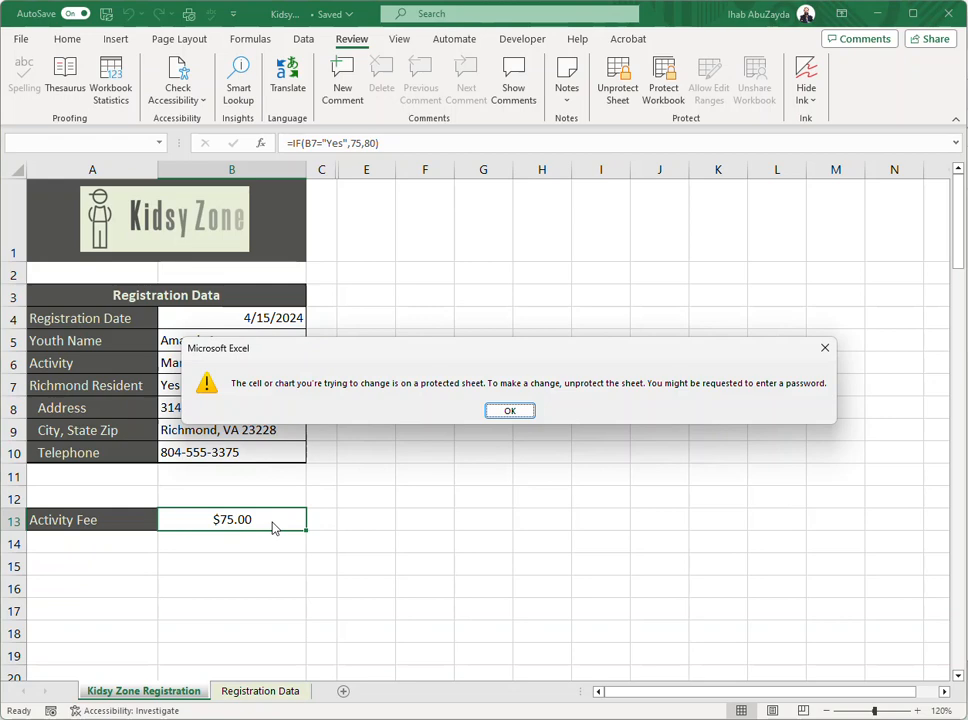
click(503, 412)
Check whether the hidden column between C and E can be unhidden on the protected sheet
drag(320, 169, 368, 169)
right_click(368, 169)
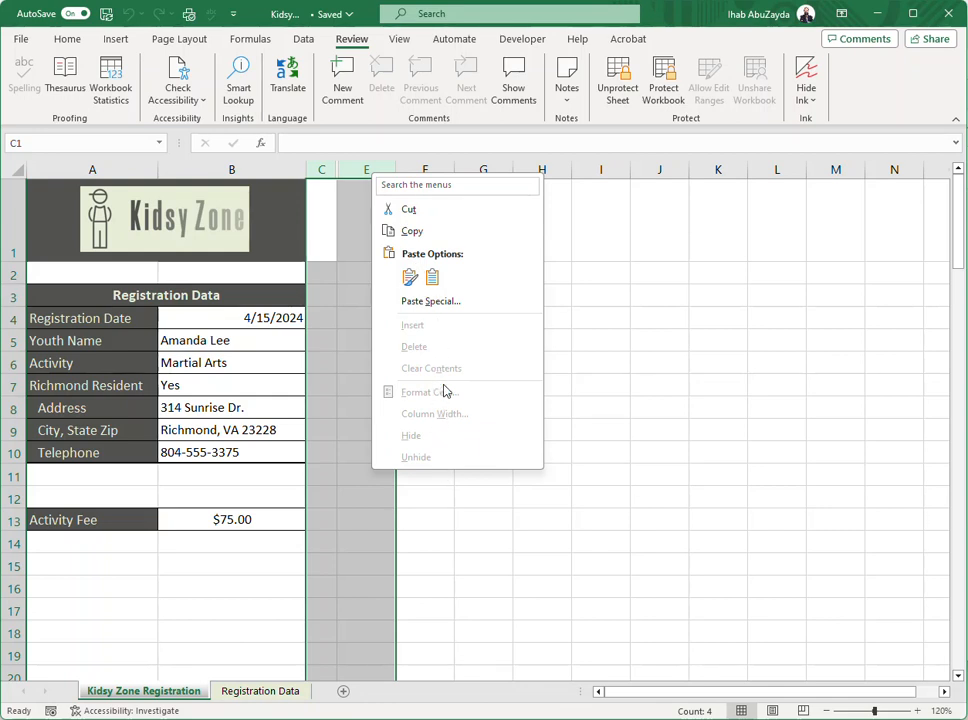
click(338, 445)
click(336, 431)
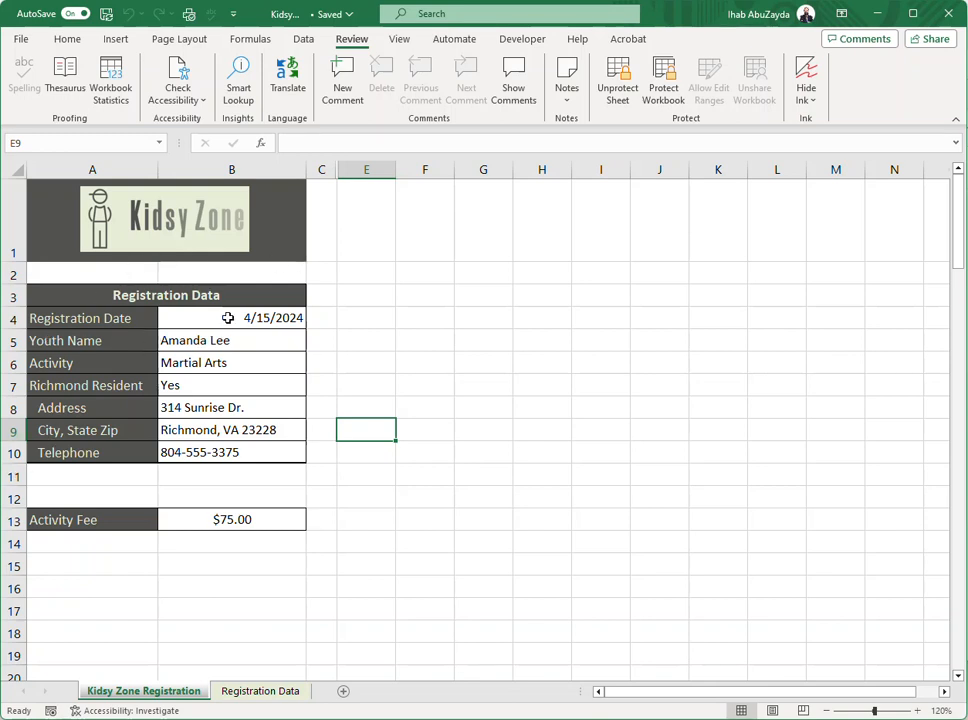
Try to delete the Youth Name entry in B5 on the protected sheet
click(214, 340)
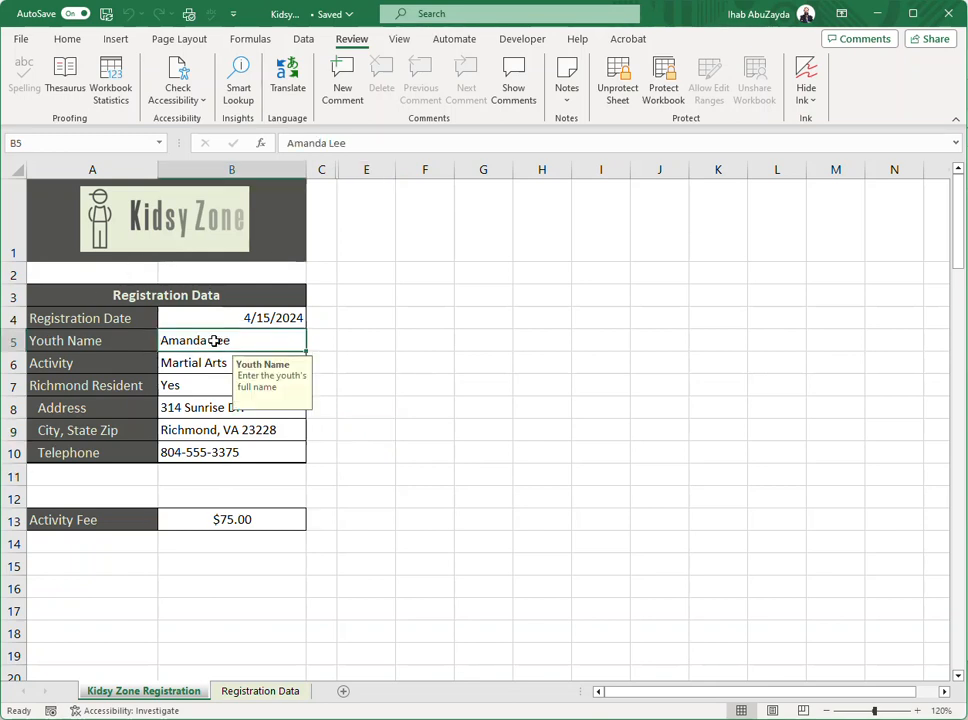
key(Delete)
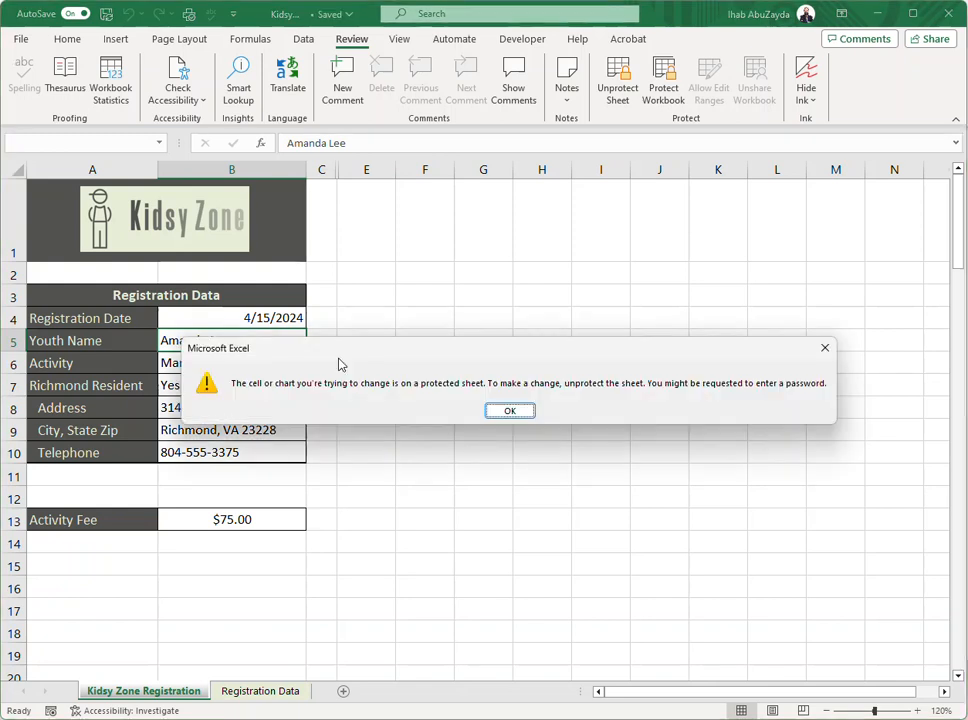
click(509, 411)
click(501, 389)
drag(212, 318, 210, 450)
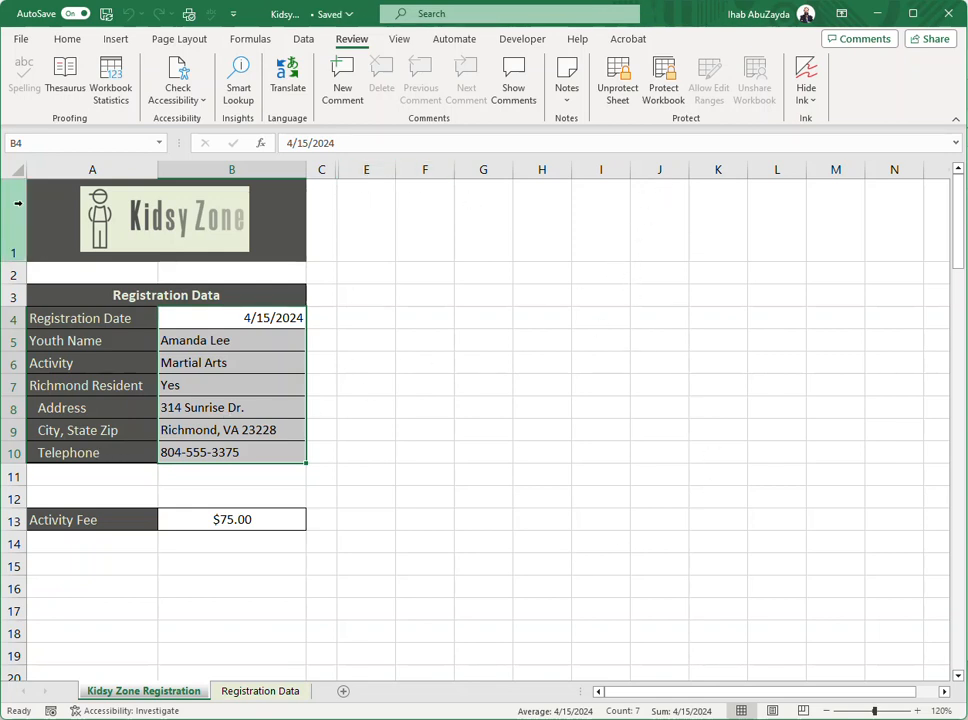
click(14, 170)
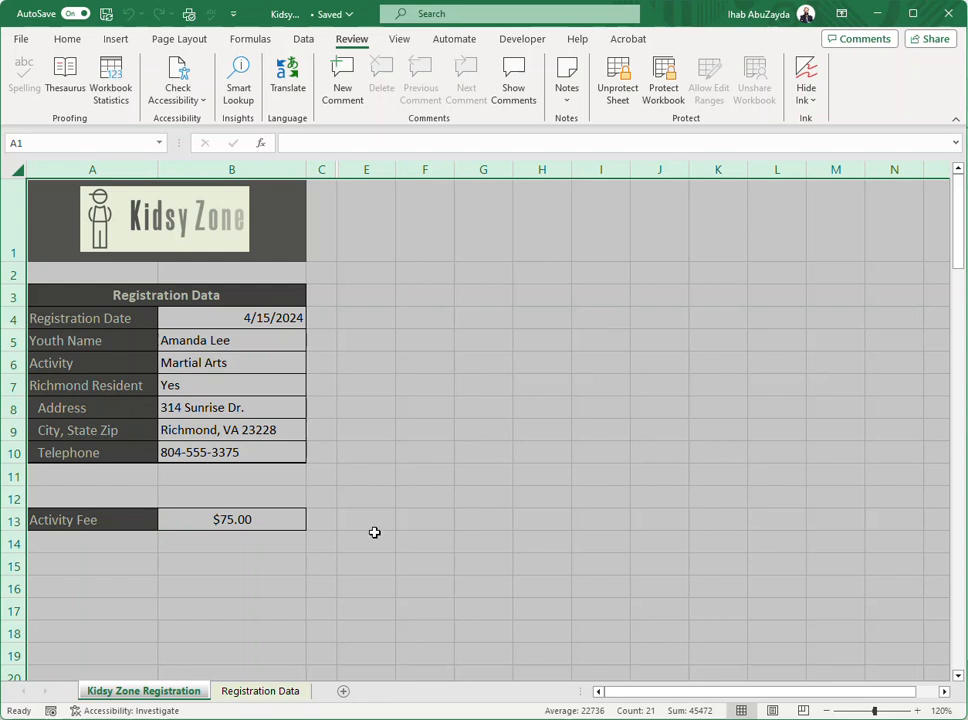
drag(217, 318, 218, 453)
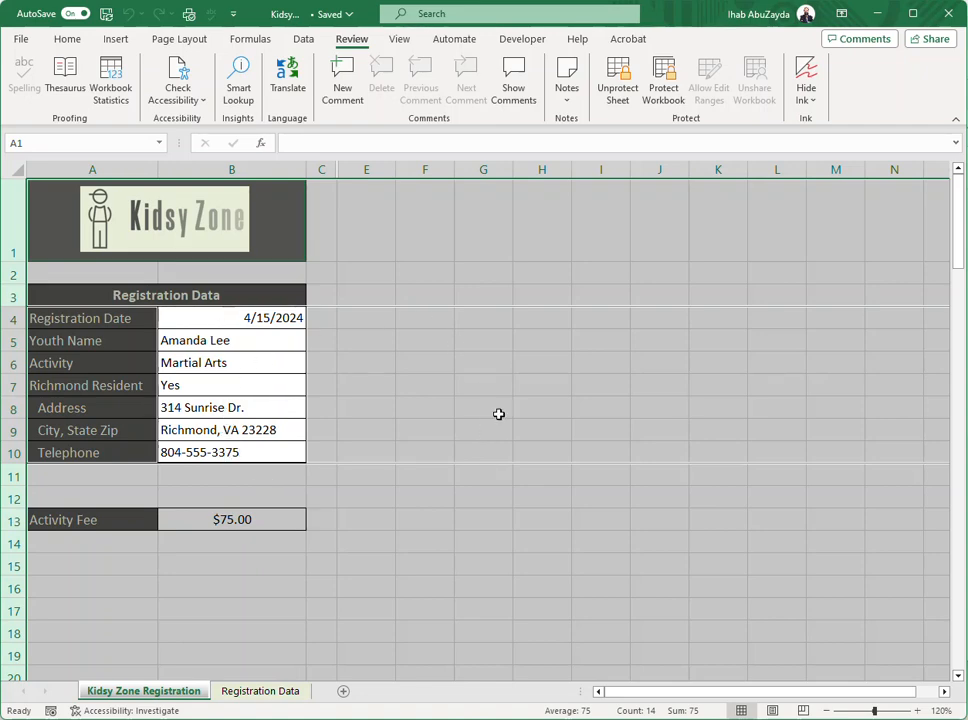
click(475, 274)
Unprotect the sheet and turn off the Locked property for the registration entry cells B4:B10
click(612, 80)
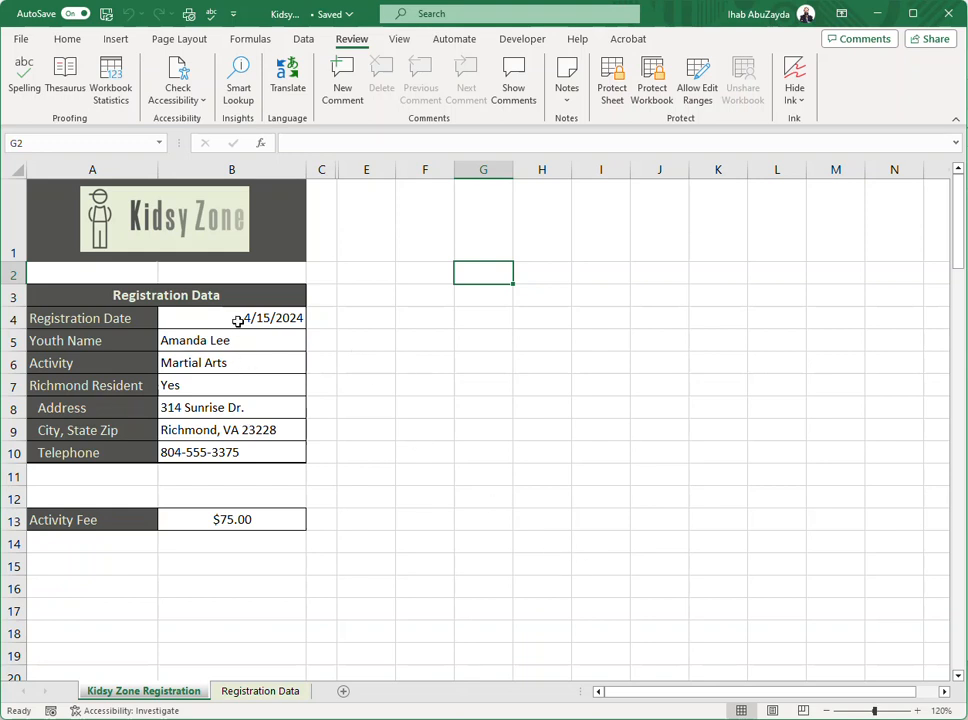
drag(225, 319, 229, 454)
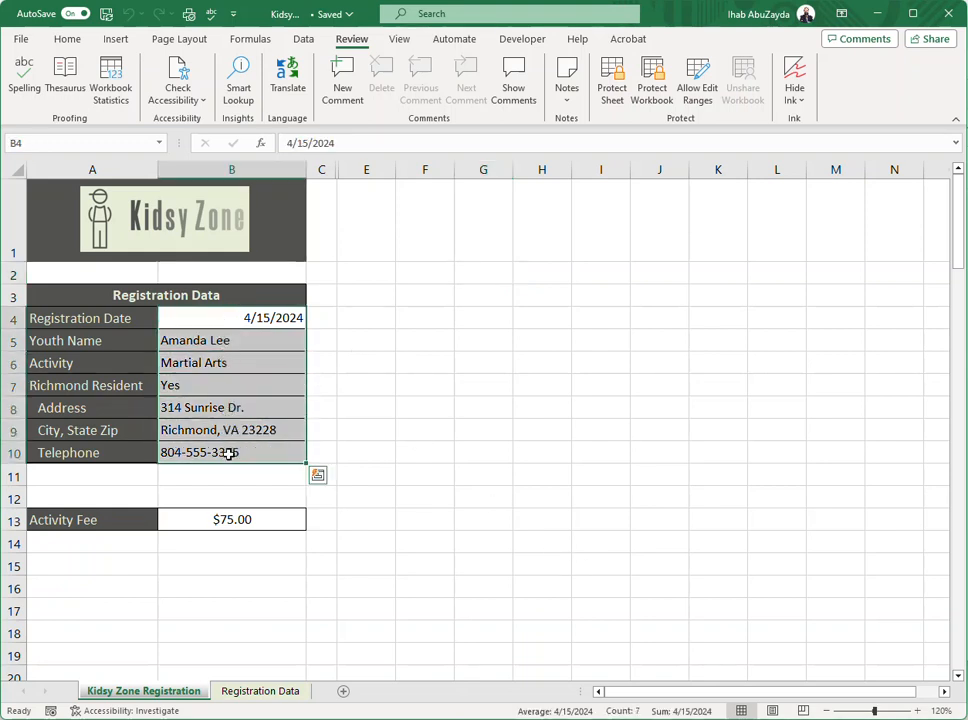
right_click(241, 362)
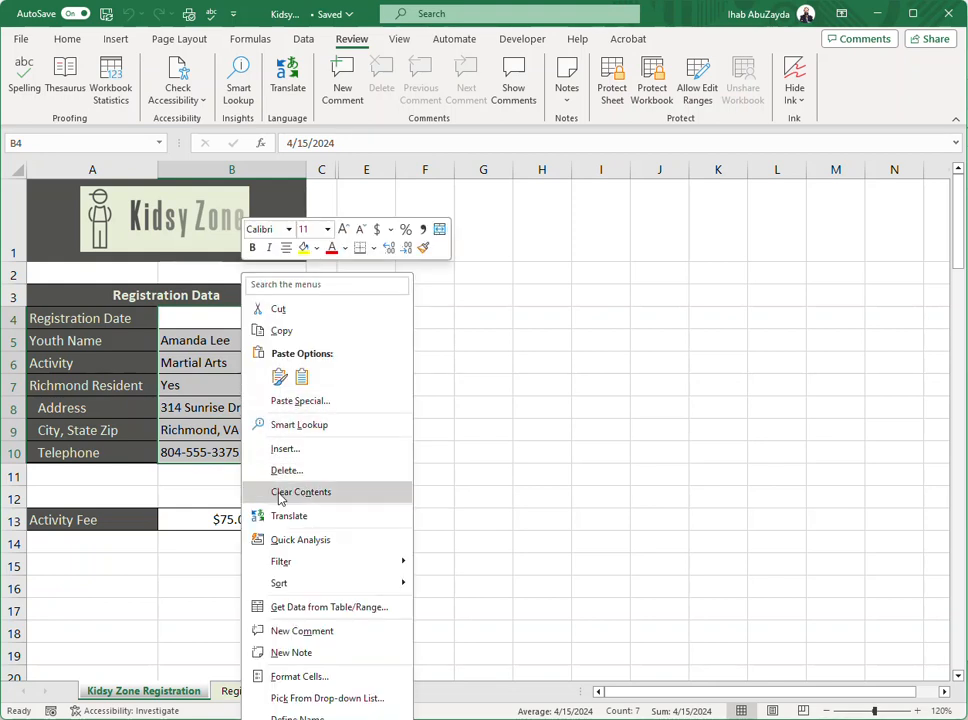
click(324, 679)
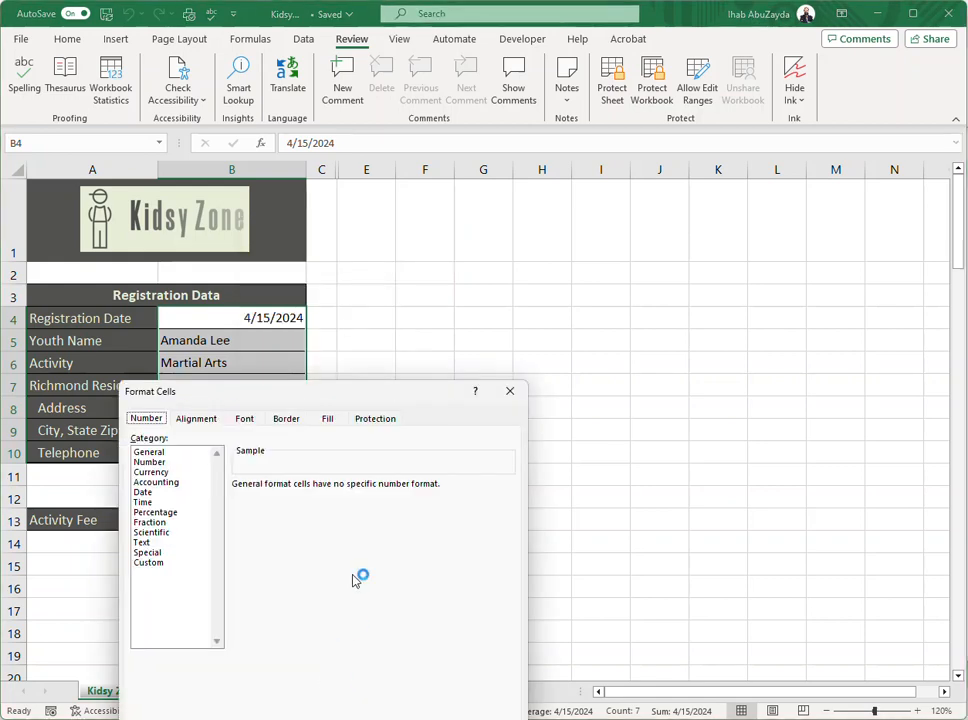
drag(368, 398, 460, 241)
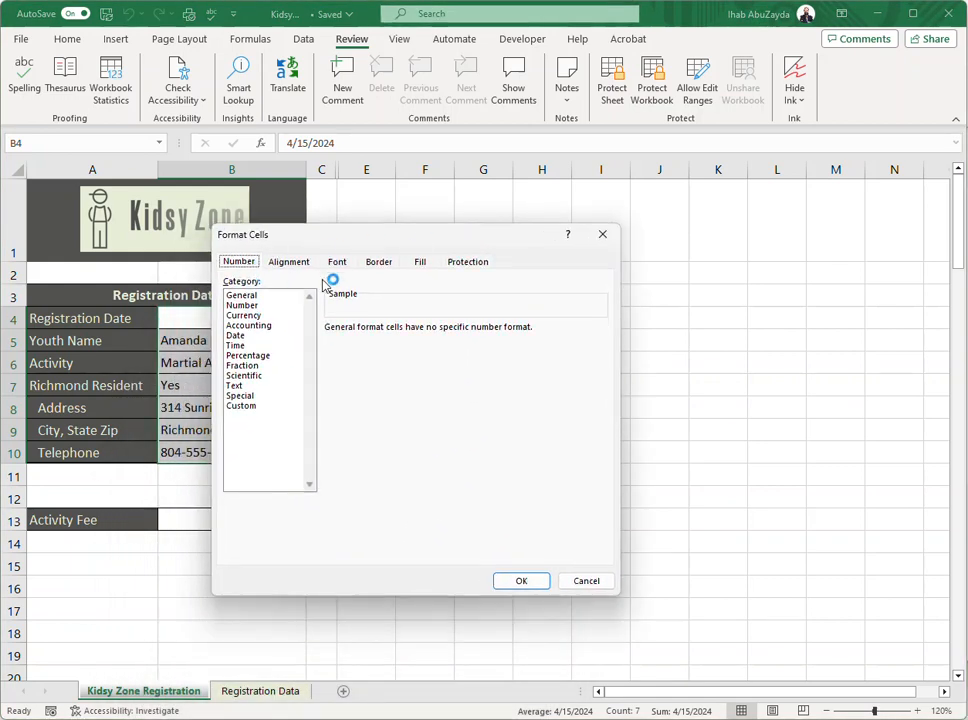
click(476, 266)
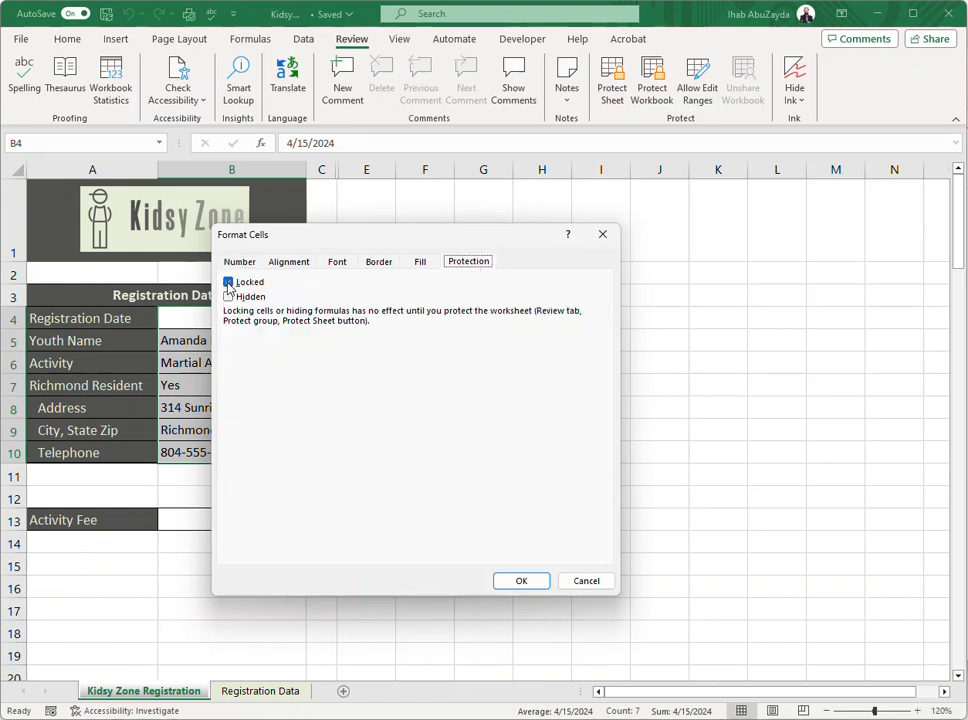
drag(291, 240, 428, 228)
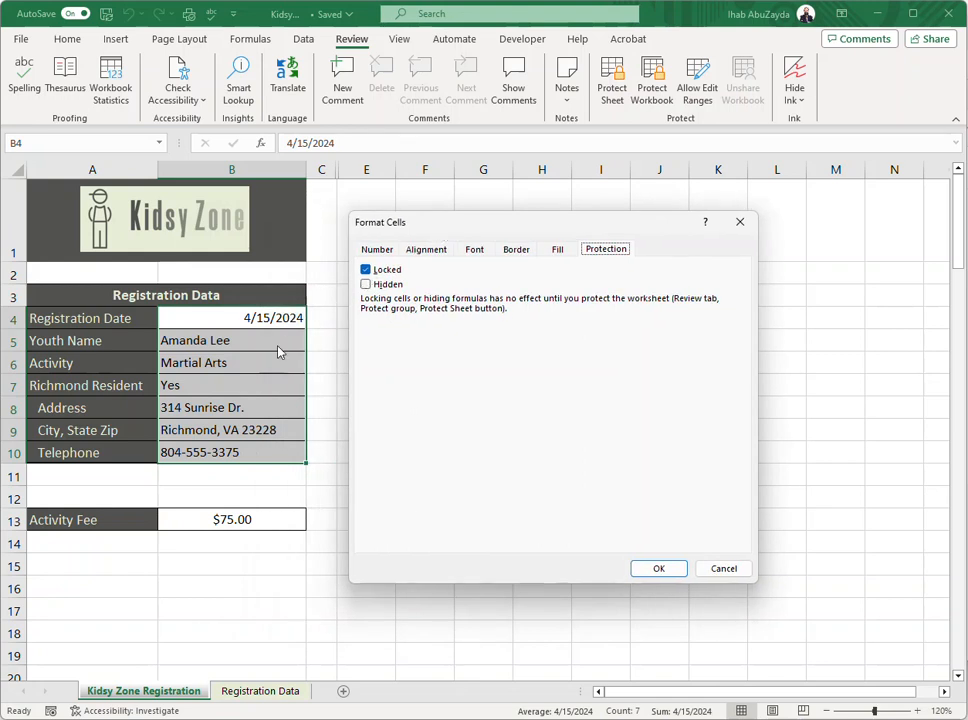
click(366, 271)
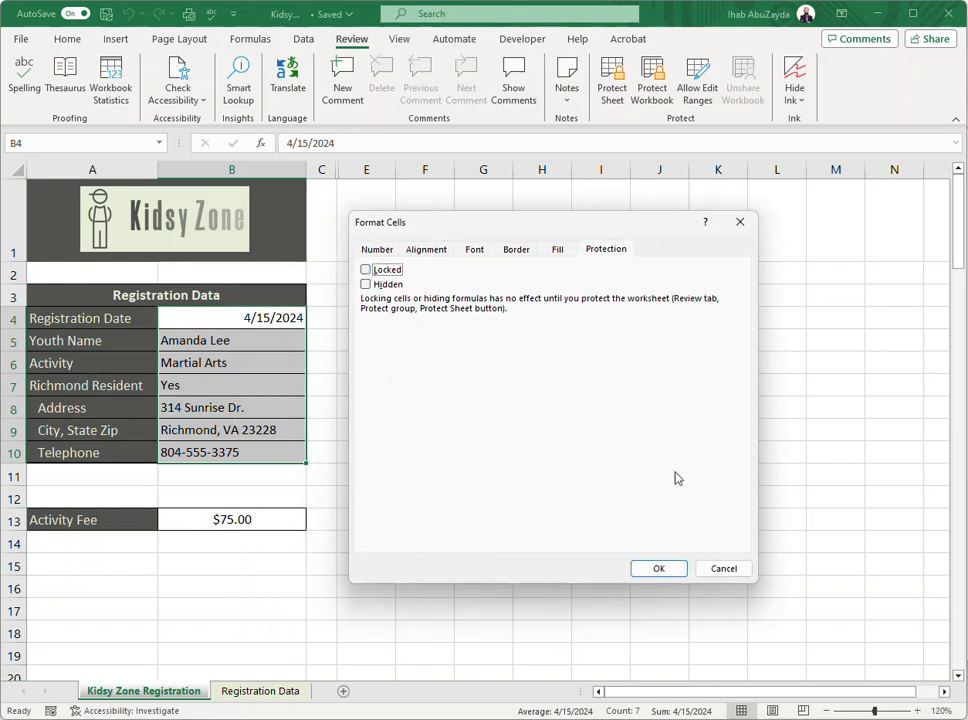
click(658, 568)
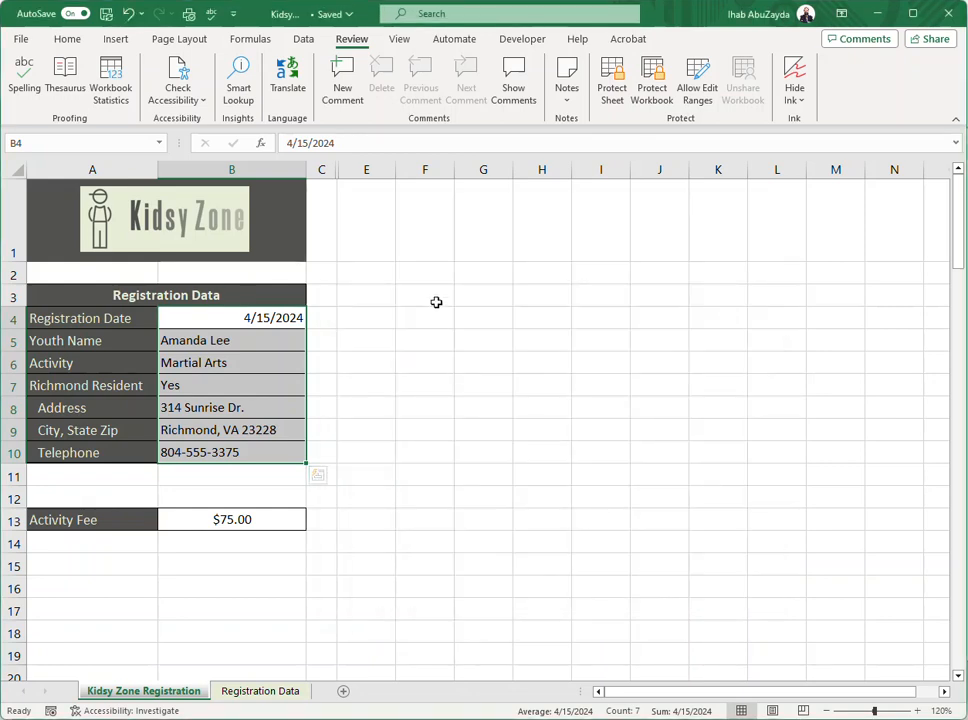
Protect the sheet again without a password, allowing only selection of locked and unlocked cells
click(434, 300)
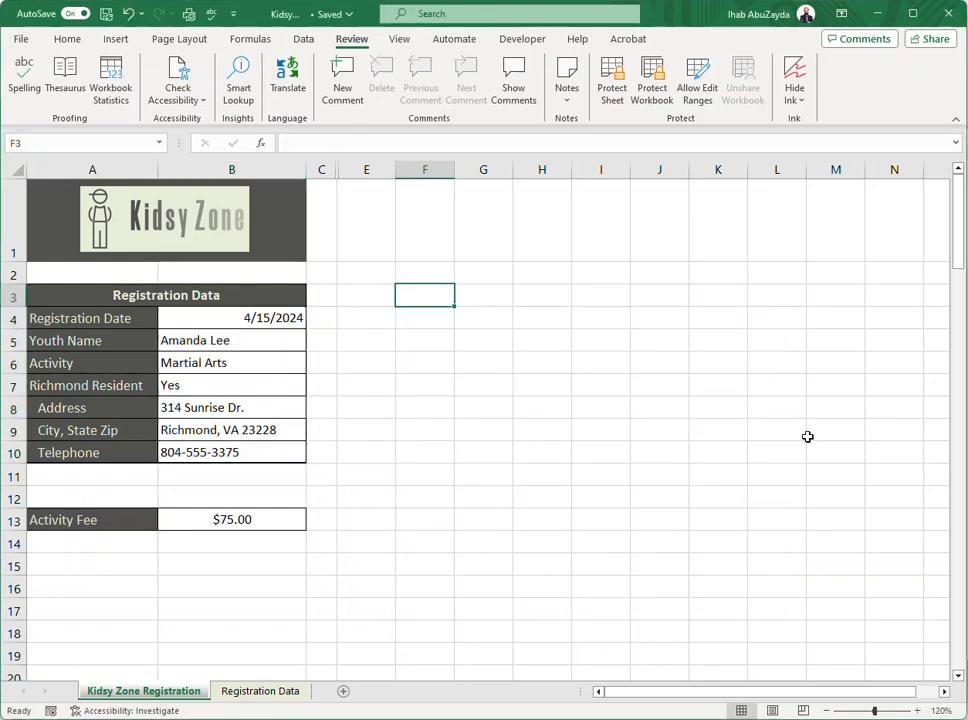
click(612, 80)
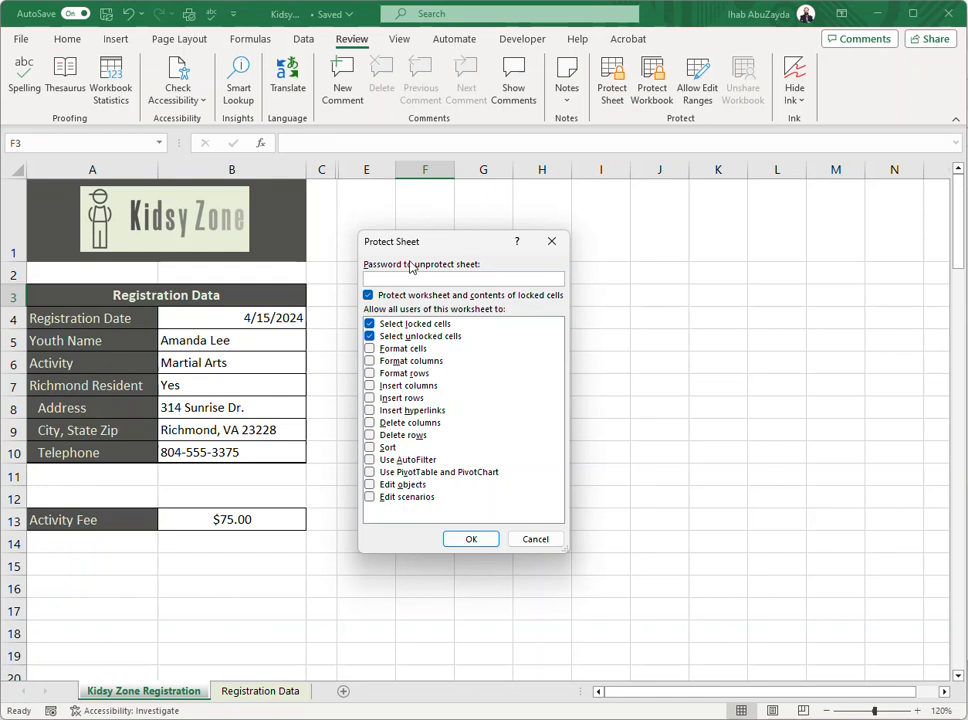
click(471, 539)
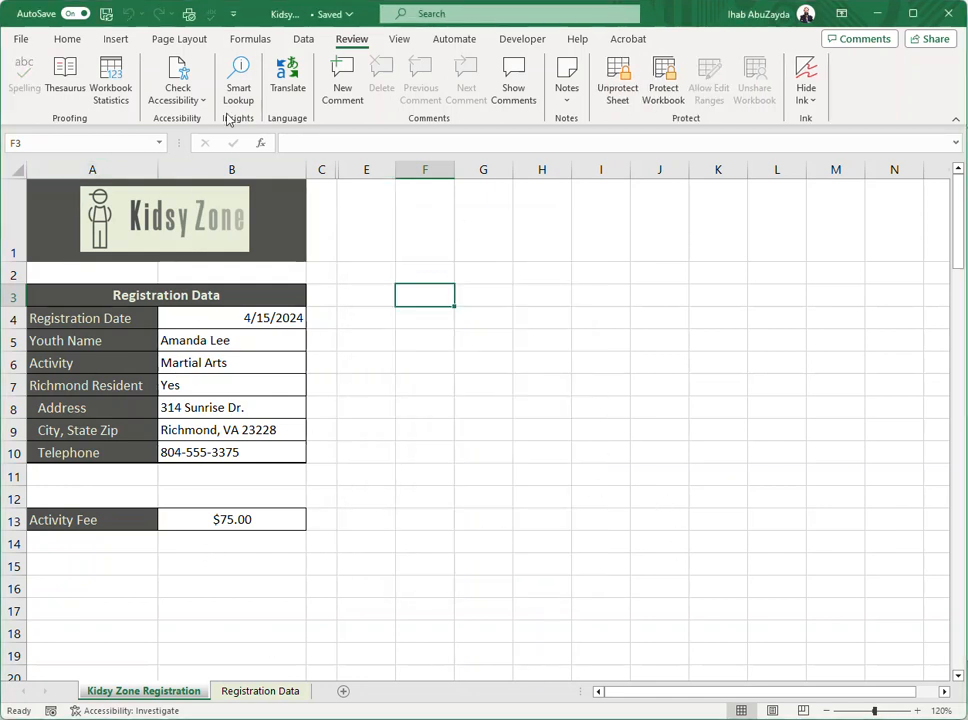
Try to edit the Activity Fee formula in B13, both in the cell and in the formula bar
click(244, 519)
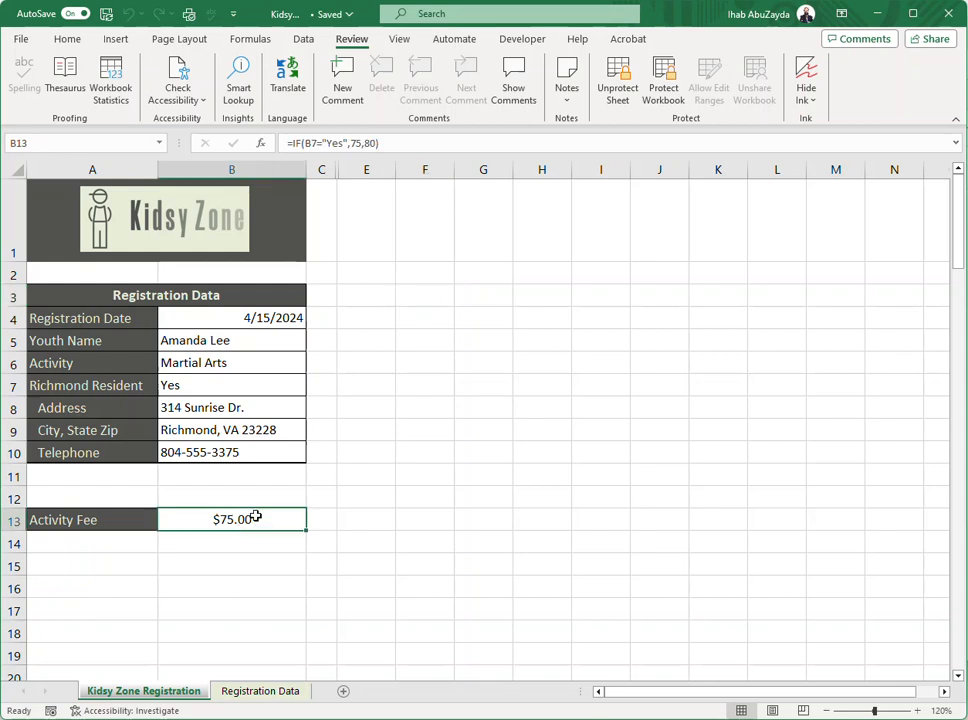
double_click(256, 516)
click(505, 408)
click(370, 144)
click(505, 410)
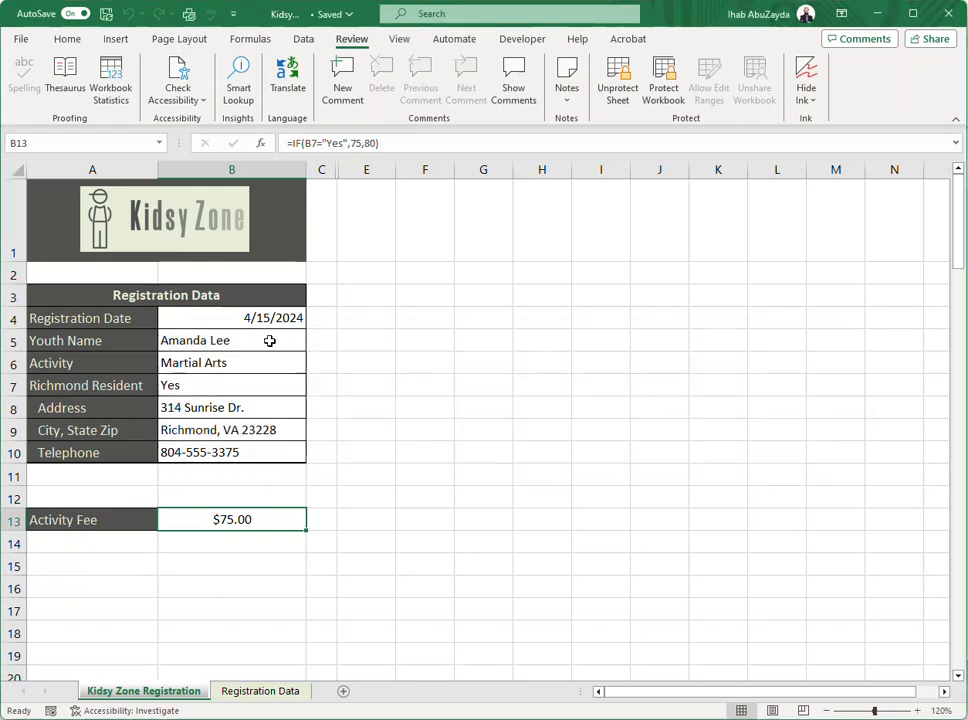
Replace the Youth Name entry in B5 with another youth's full name
click(234, 317)
drag(234, 317, 219, 456)
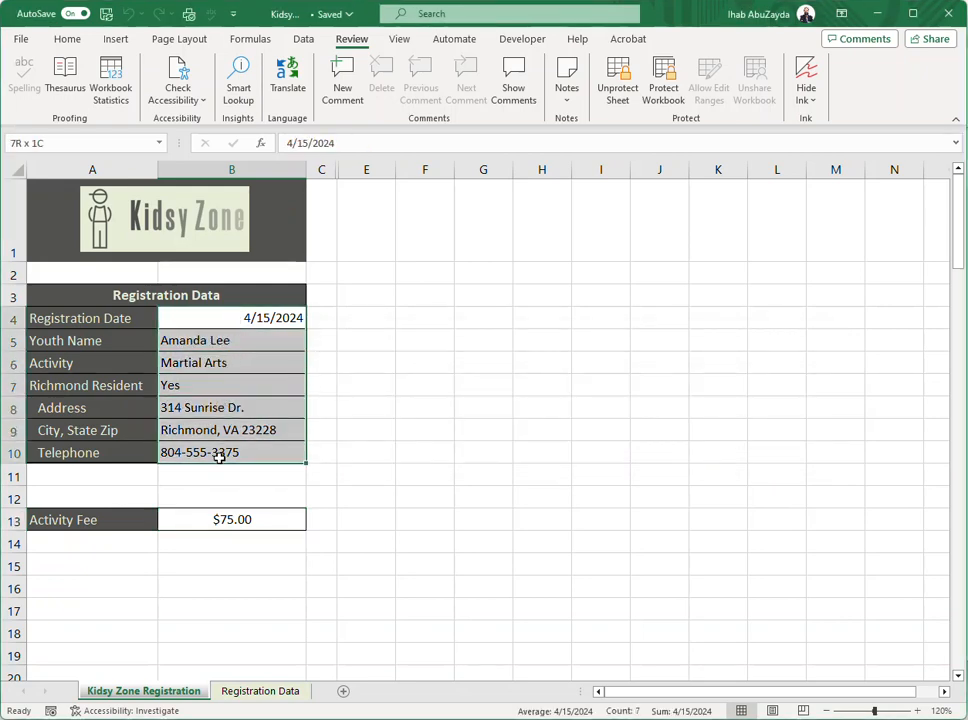
click(205, 338)
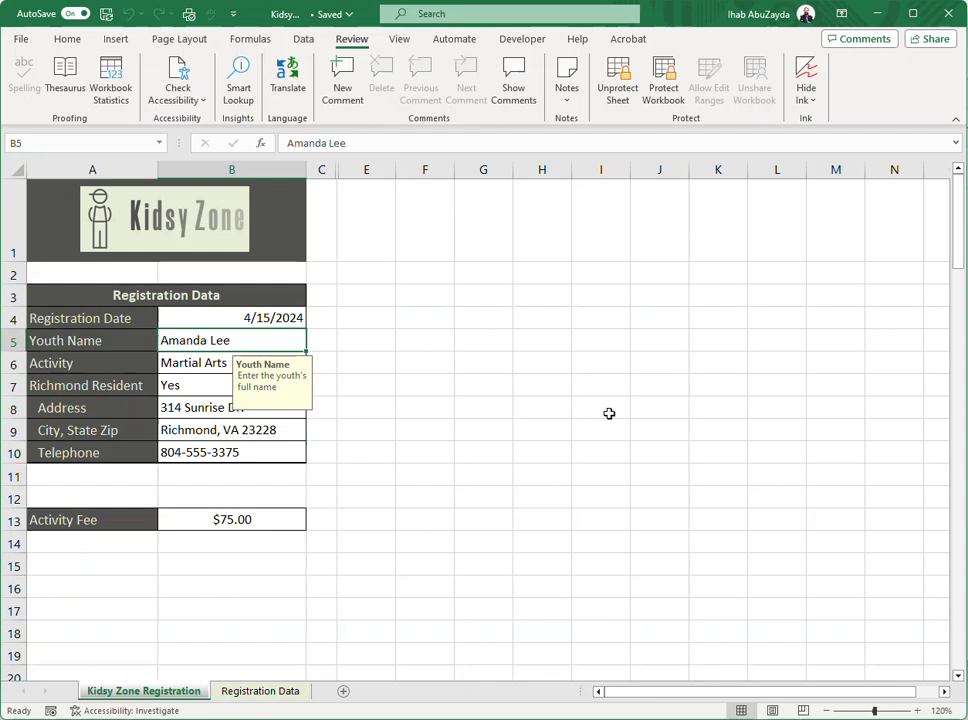
text(John Smith)
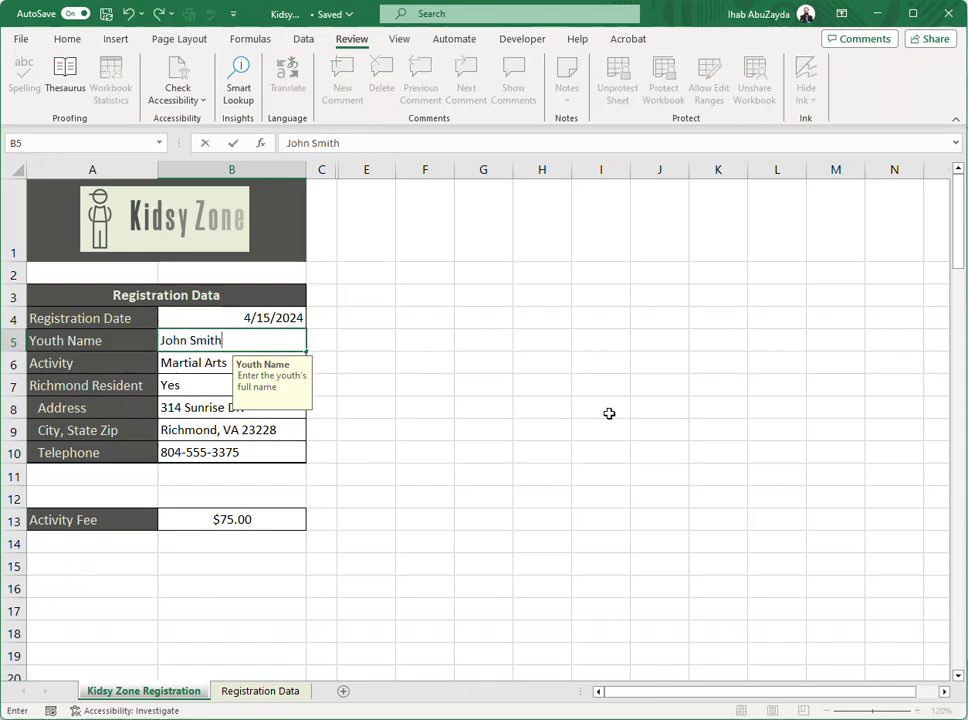
key(Return)
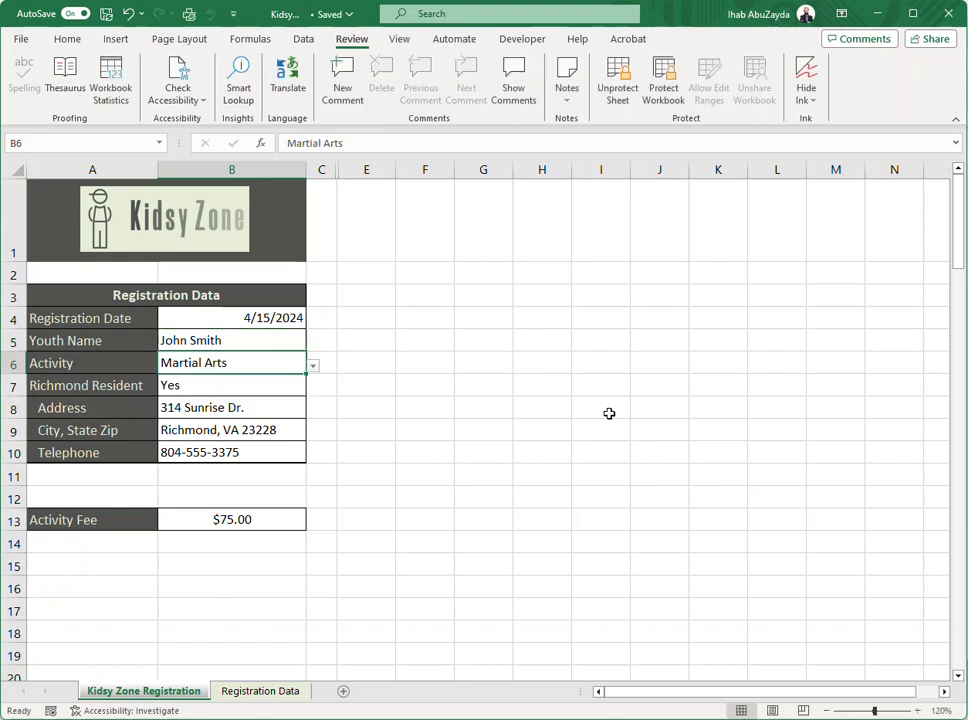
Change the Activity in B6 to Kids Field Trip and select the entry cells B4:B10
click(313, 366)
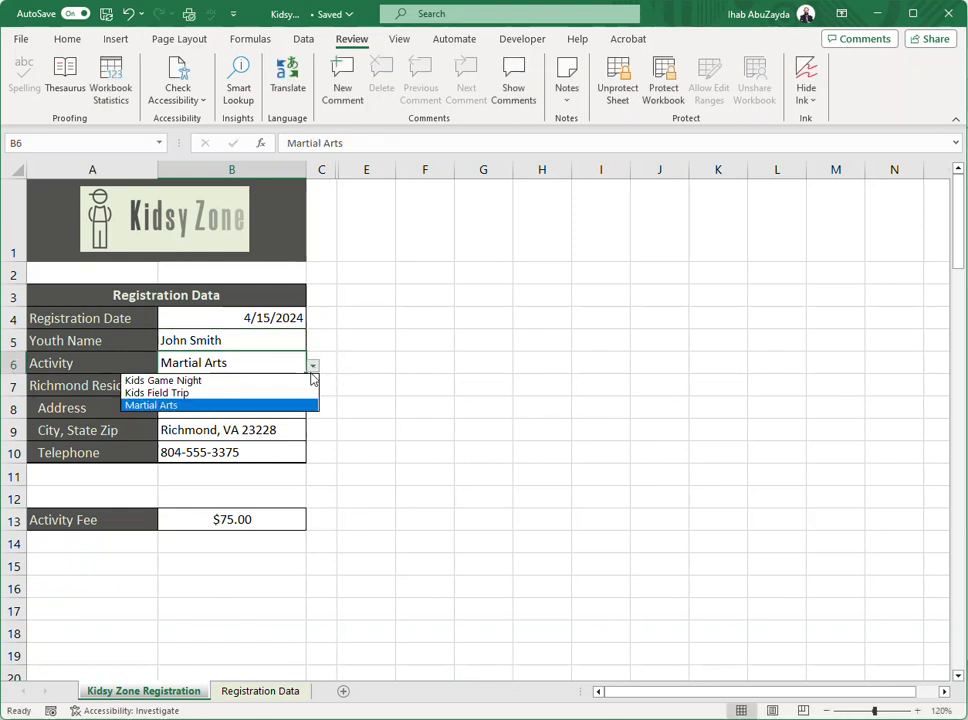
click(286, 395)
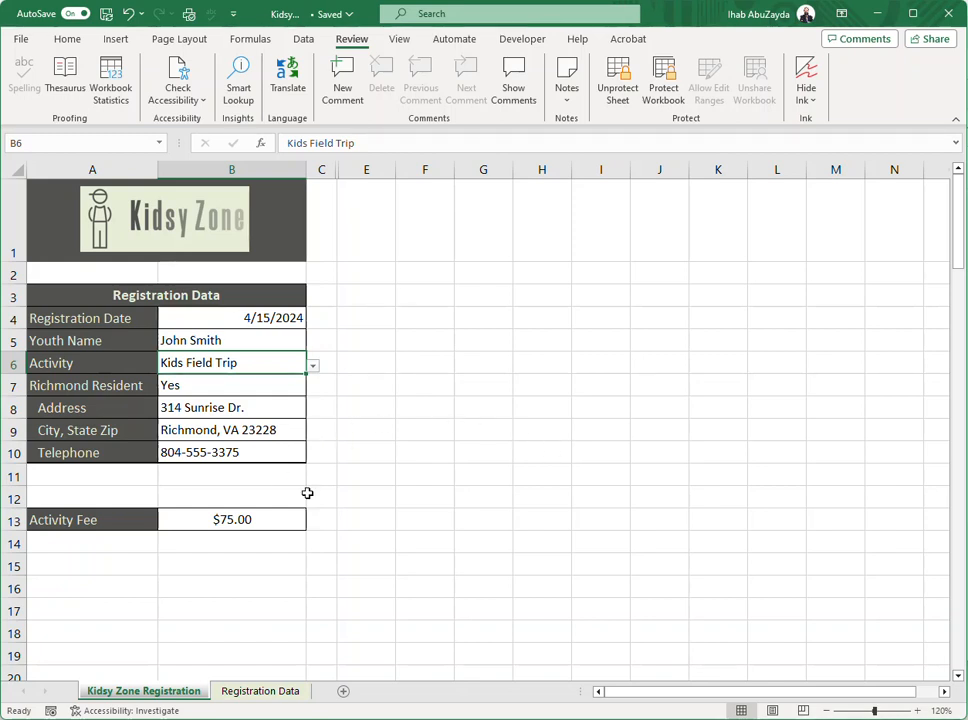
drag(201, 318, 211, 446)
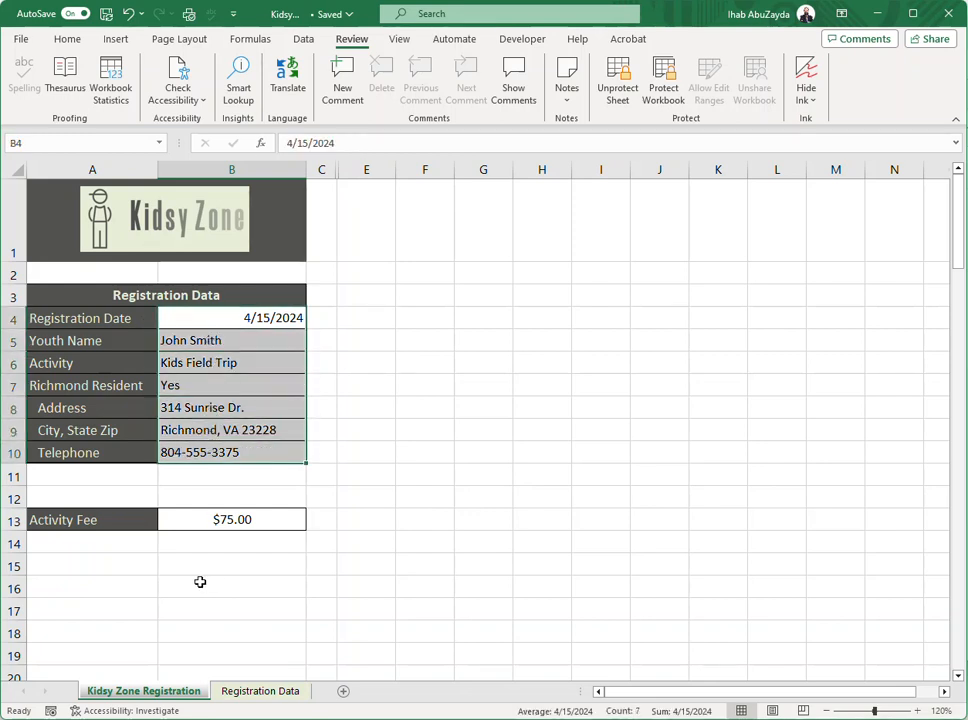